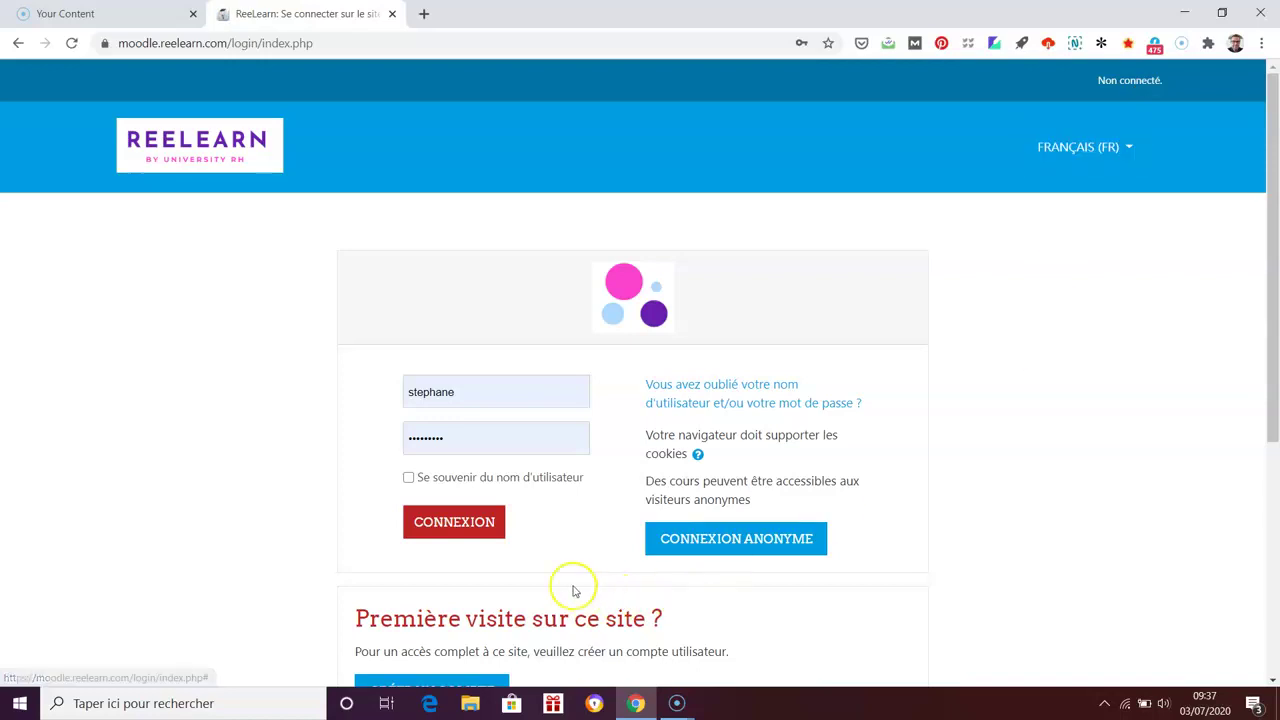
- Log in with the prefilled account and open the Formateur Moodle course from the site home page
click(470, 523)
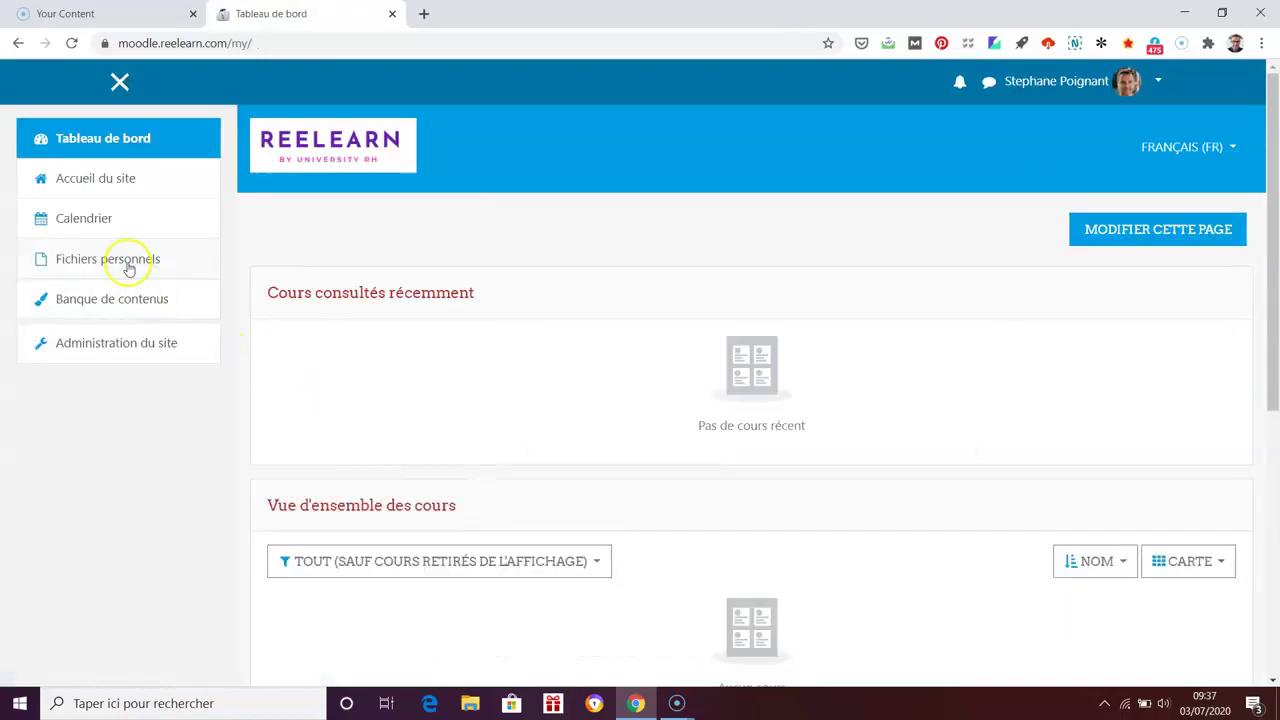
click(108, 177)
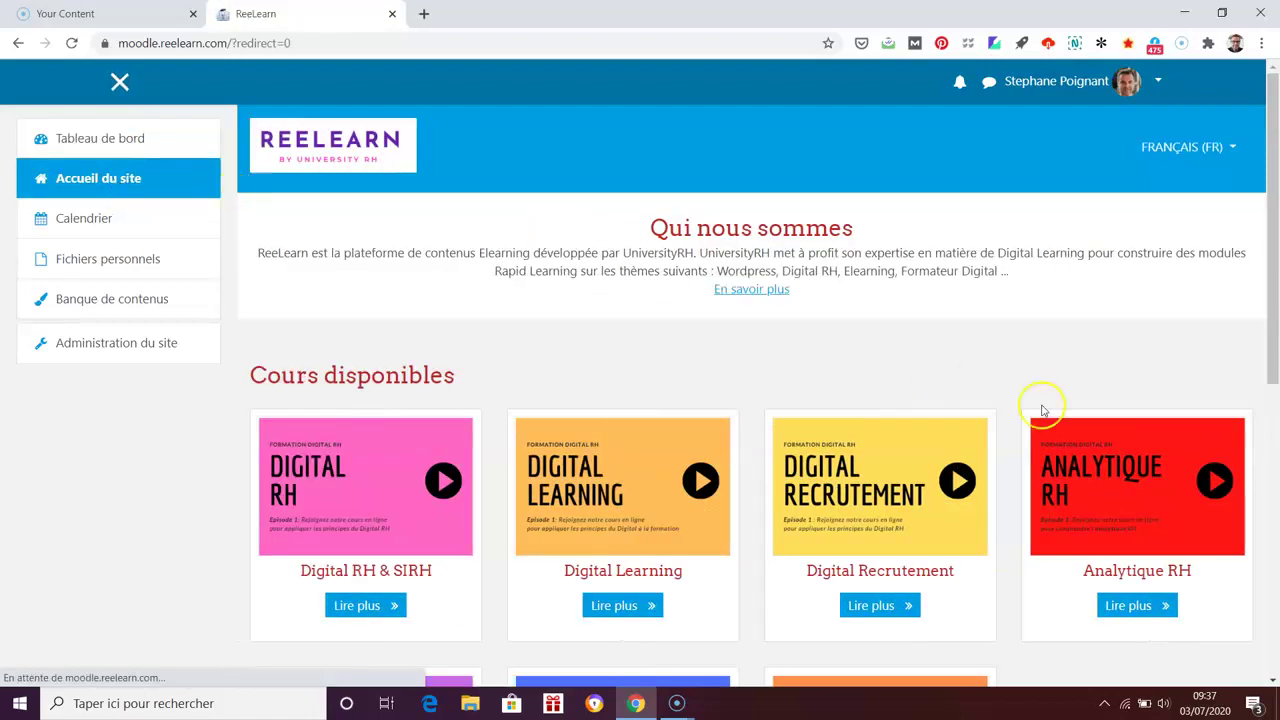
scroll(1248, 491, down, 1)
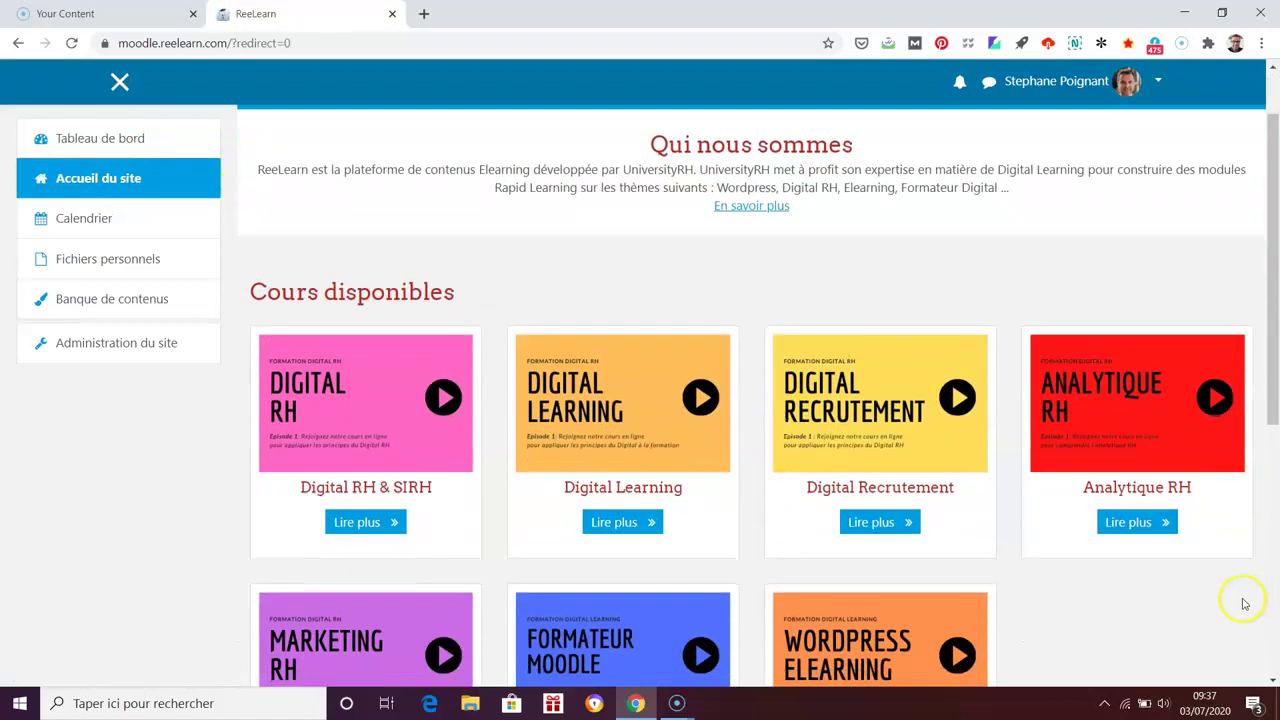
scroll(1244, 604, down, 1)
scroll(1244, 604, up, 2)
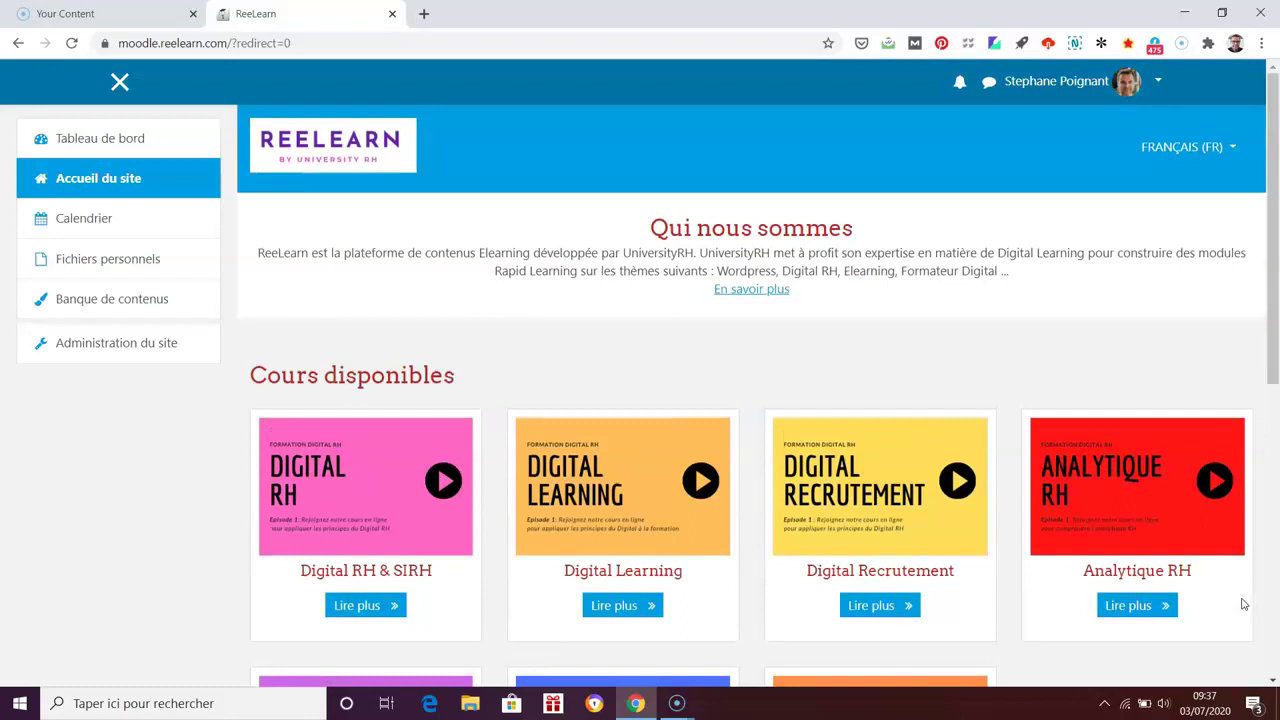
scroll(1244, 604, down, 1)
scroll(1244, 604, down, 1)
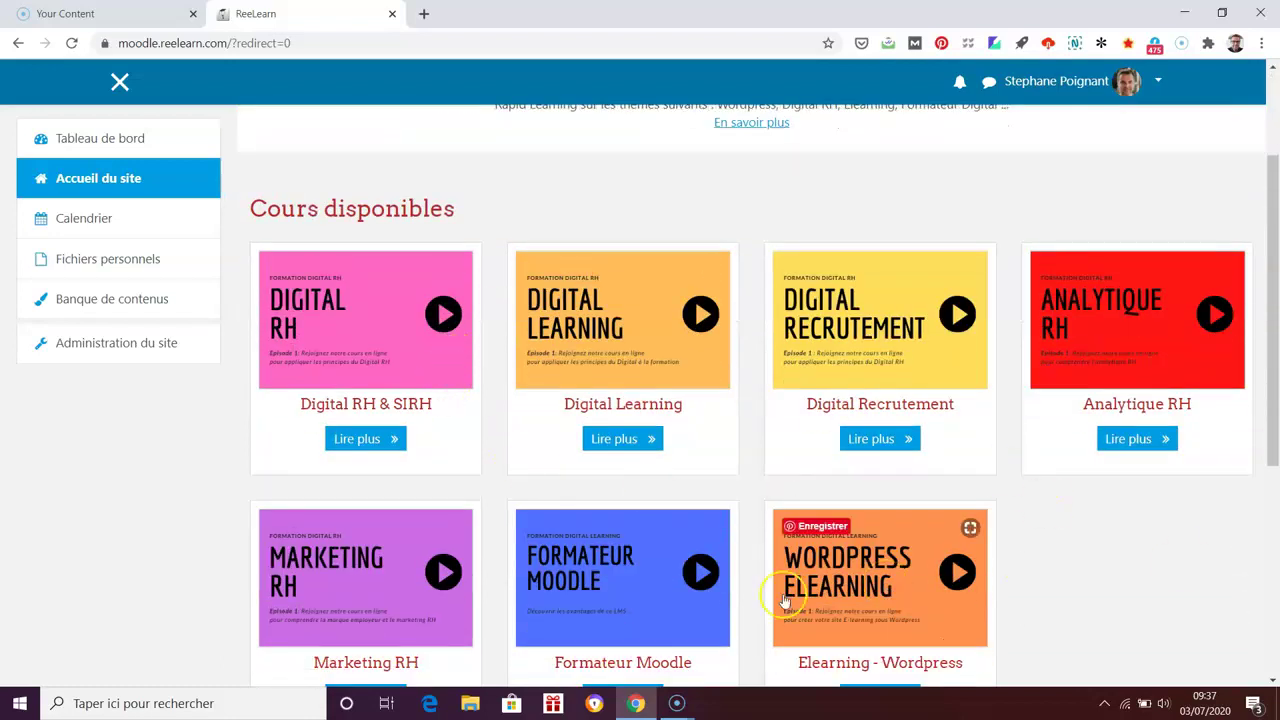
scroll(660, 608, down, 1)
click(630, 615)
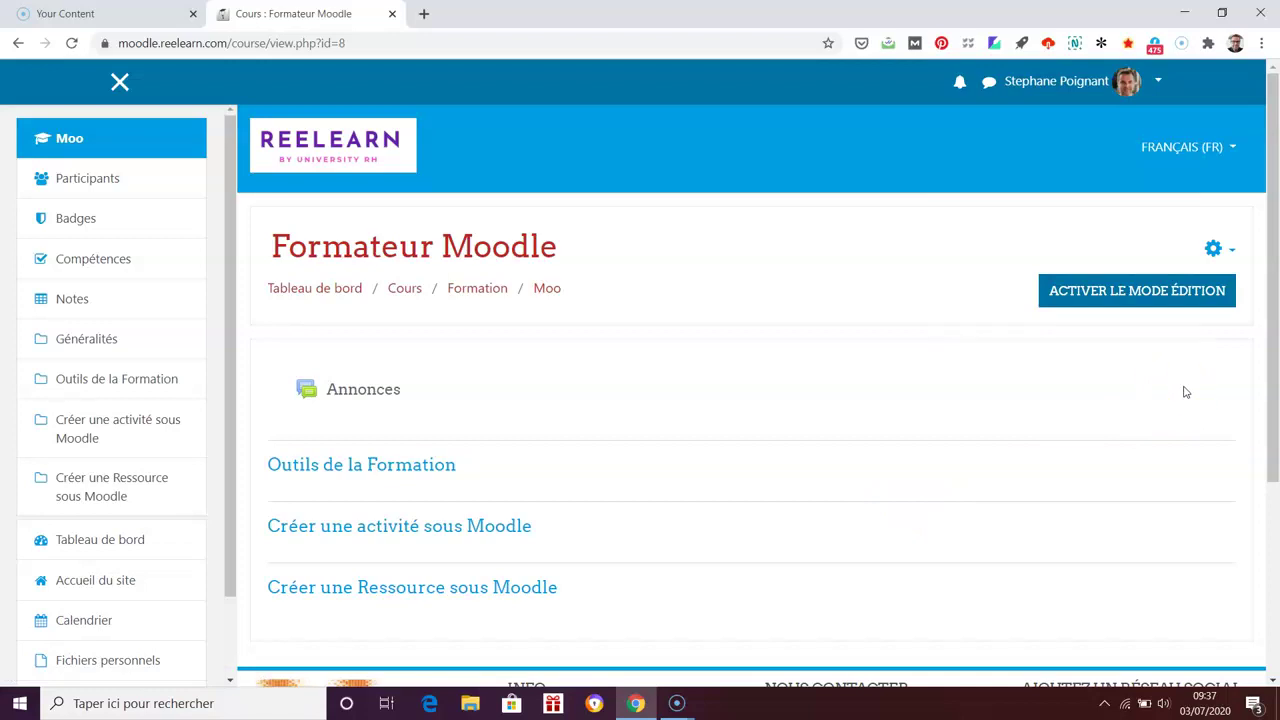
- Turn on editing mode for the Formateur Moodle course and look over its sections
click(1160, 290)
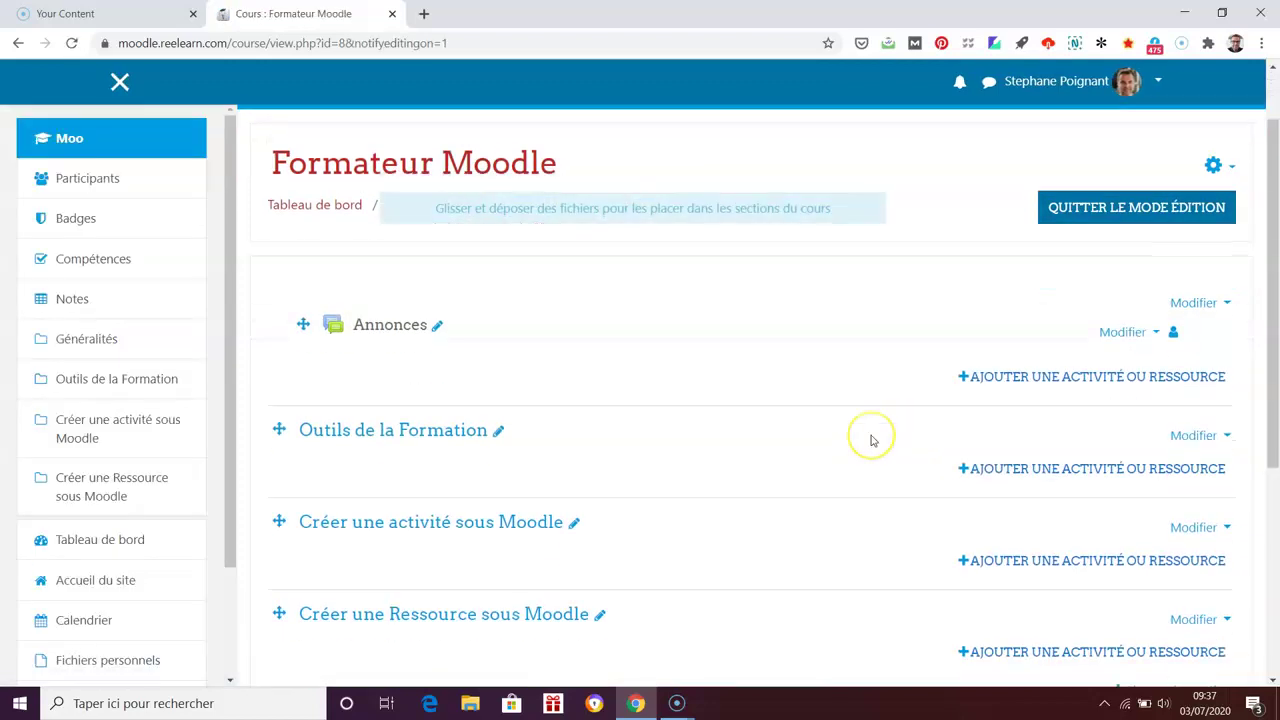
scroll(871, 440, down, 3)
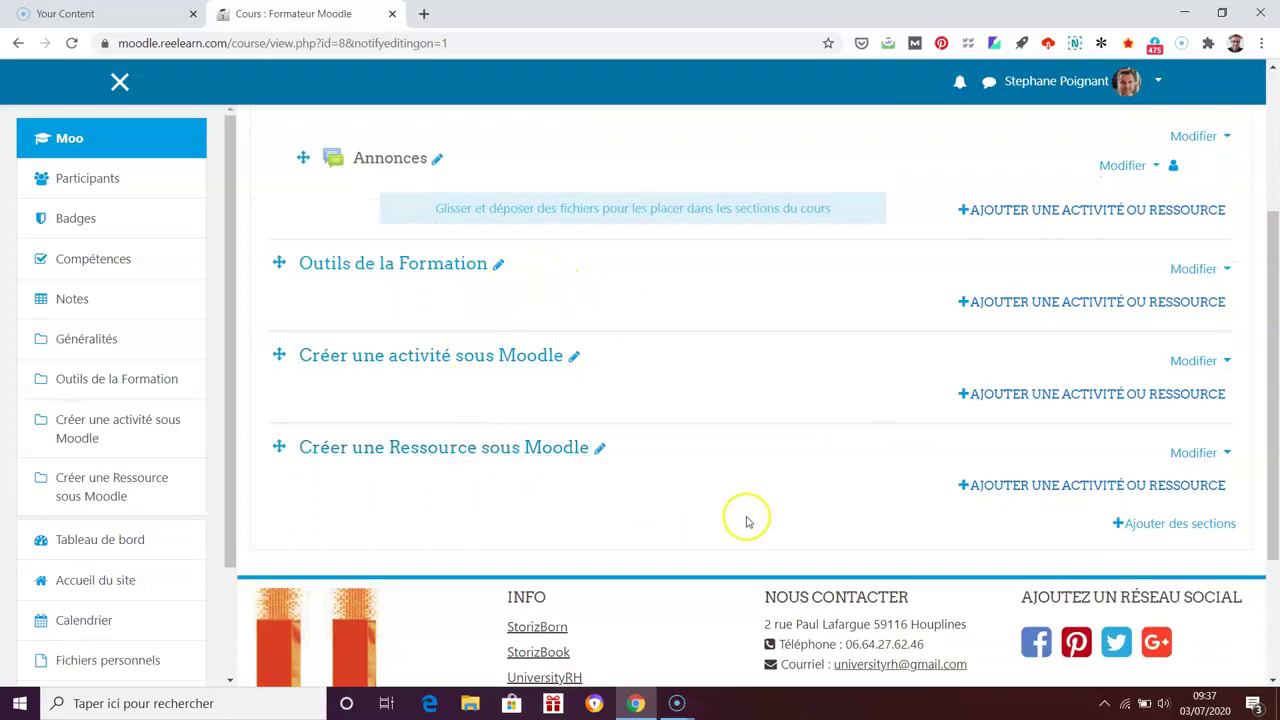
scroll(740, 520, up, 1)
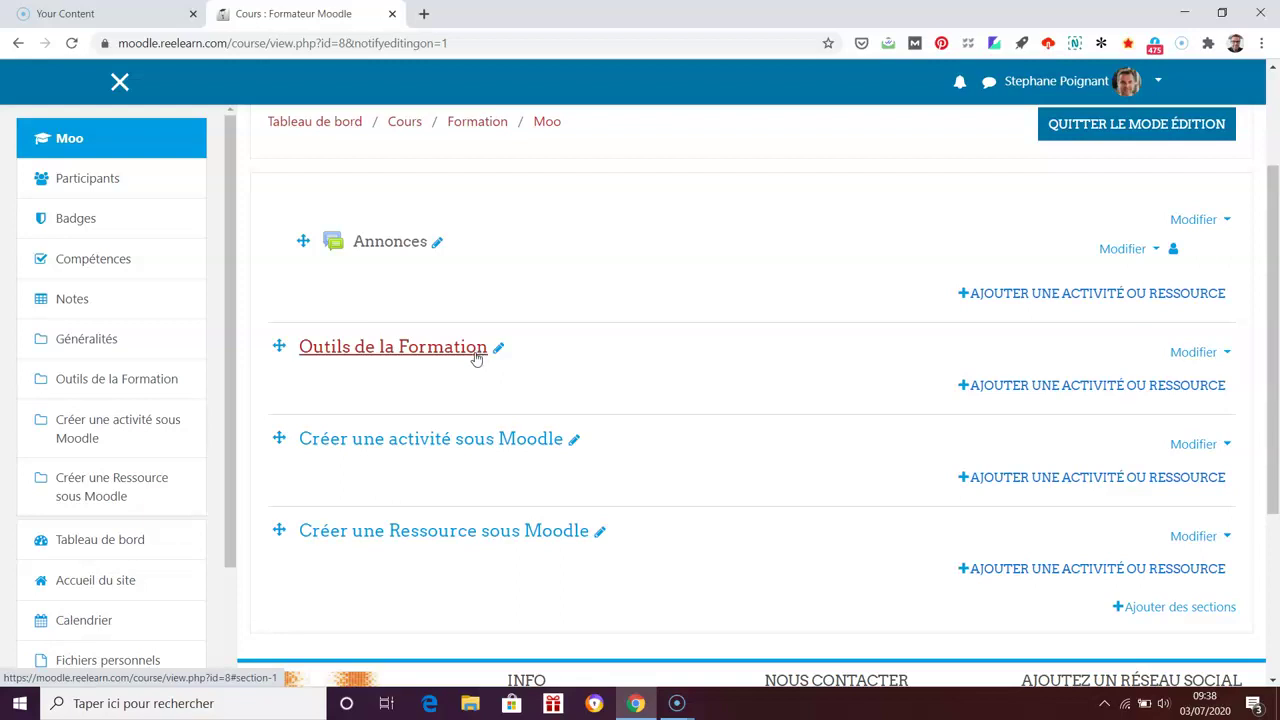
click(550, 383)
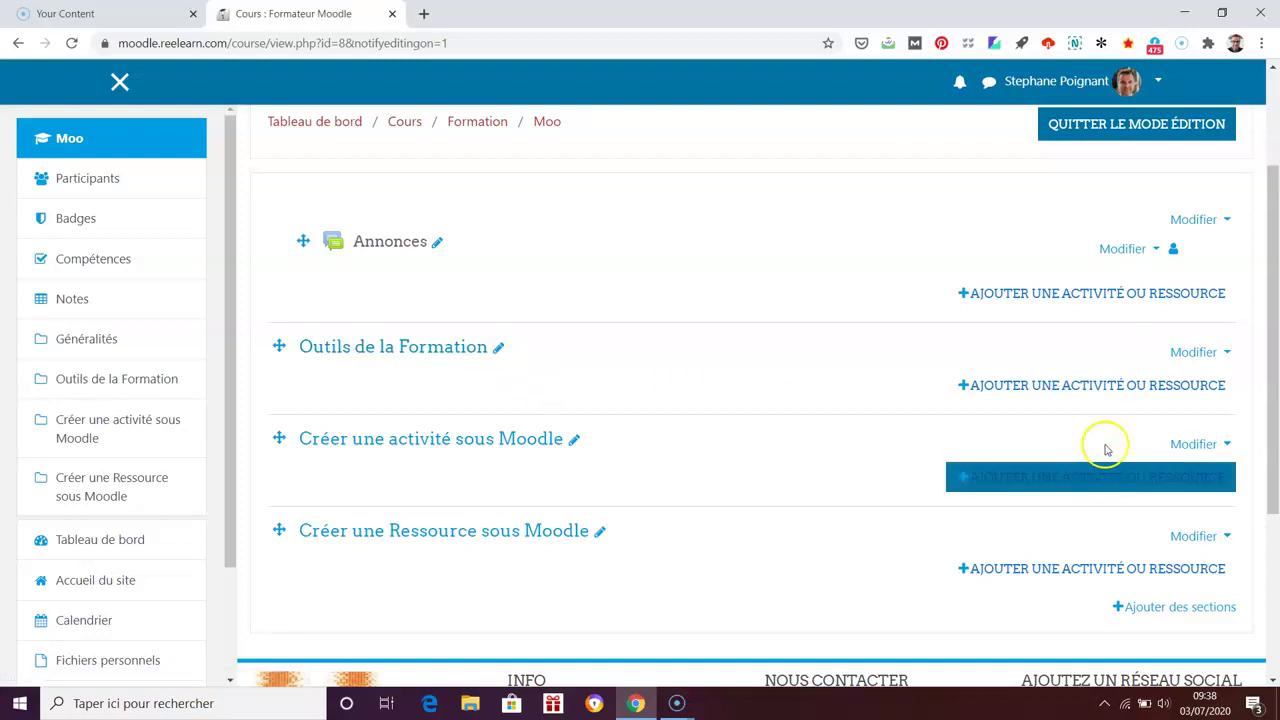
- Read the description of the Forum activity and add a forum to the Outils de la Formation section
click(1106, 384)
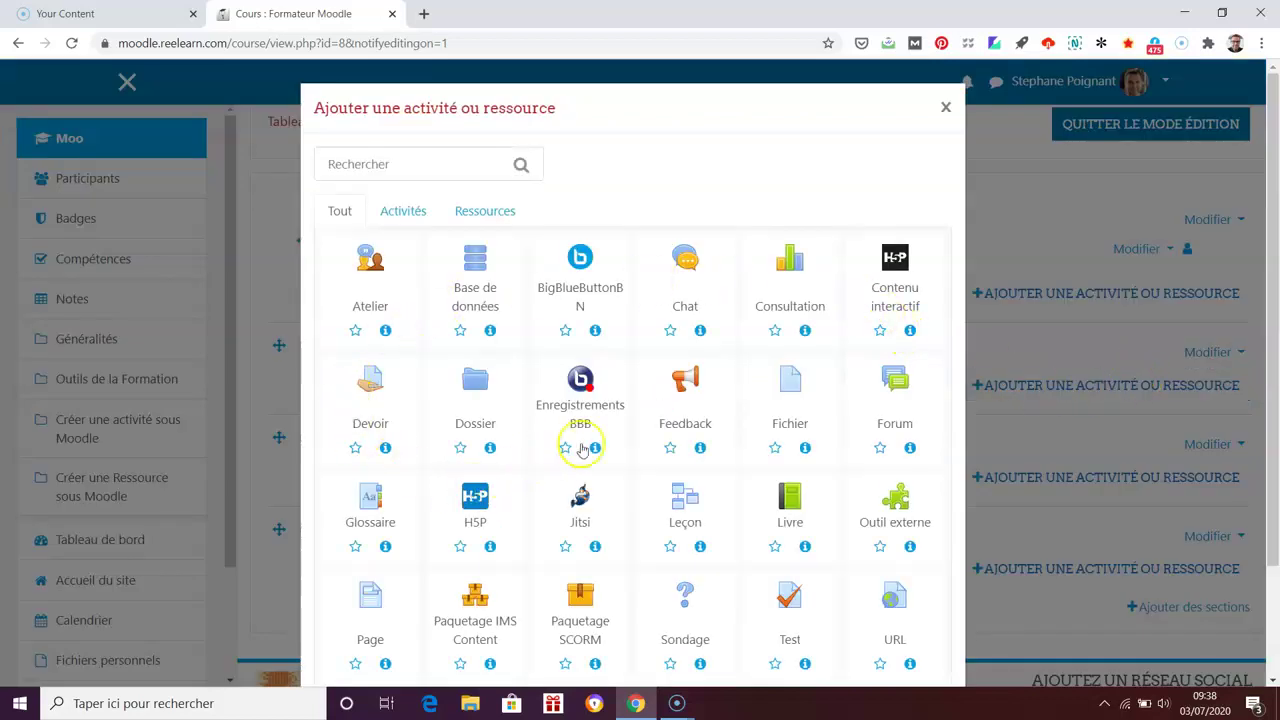
click(909, 450)
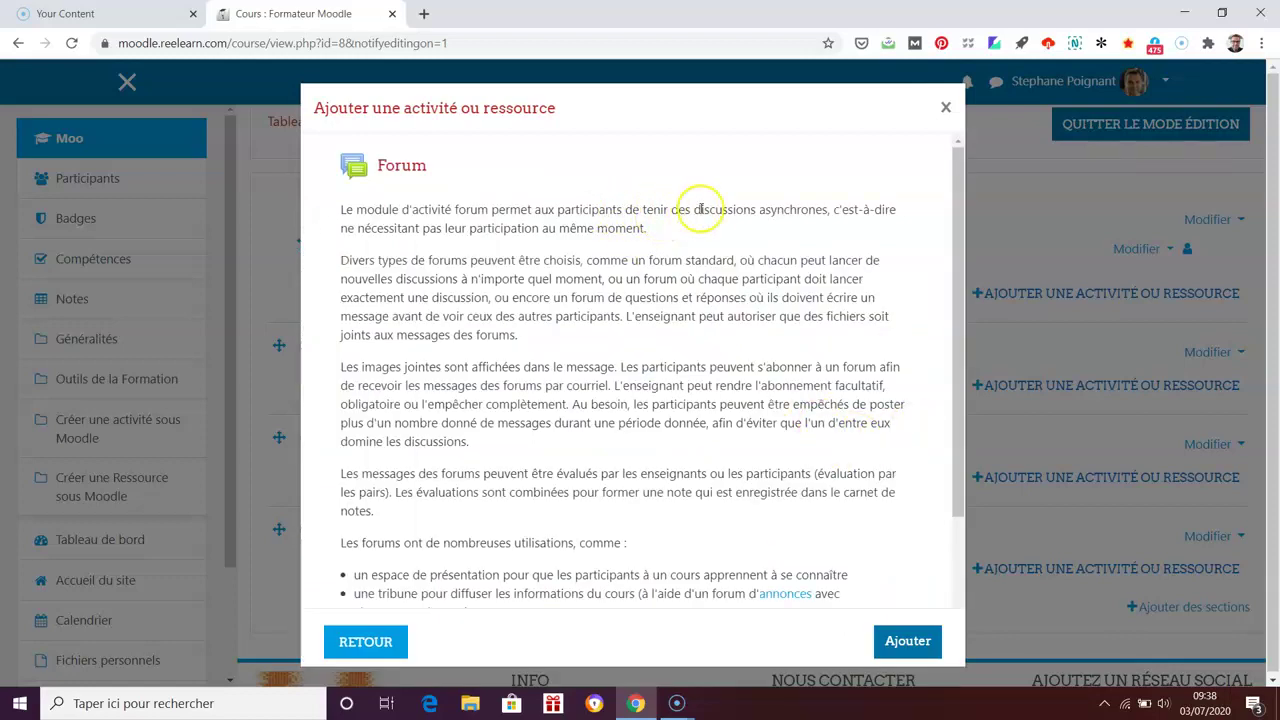
drag(694, 210, 826, 209)
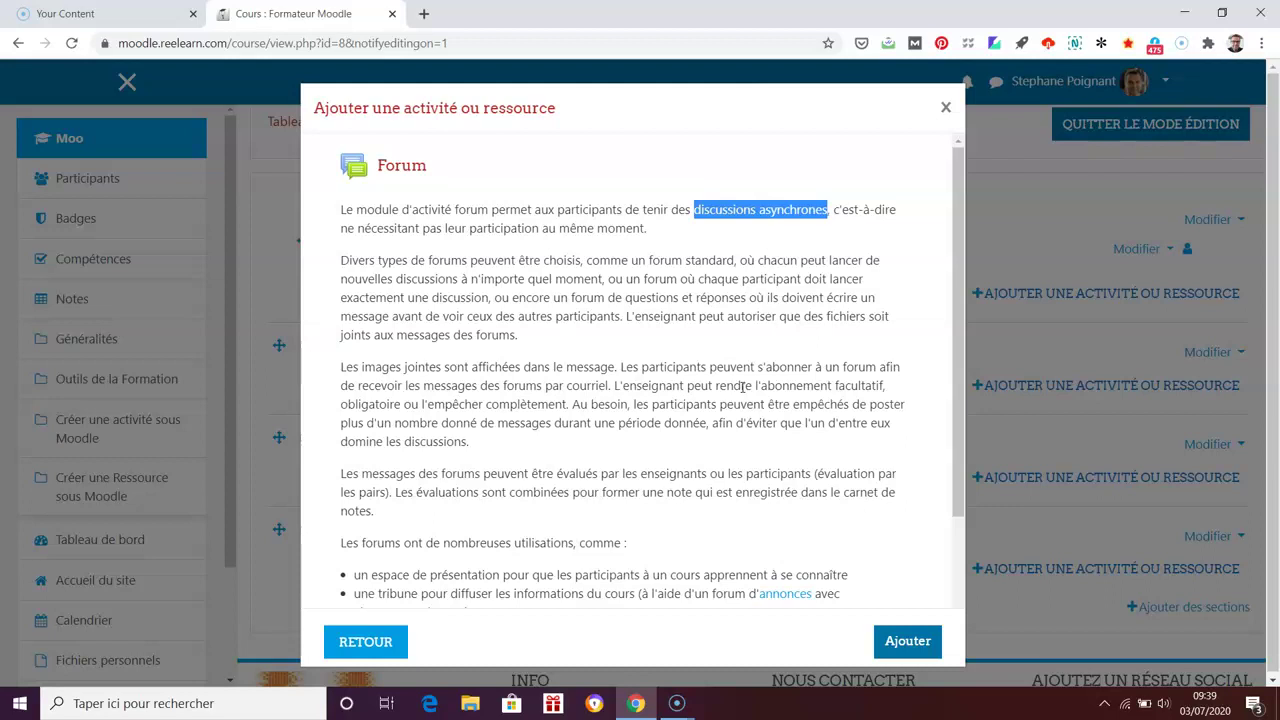
click(909, 643)
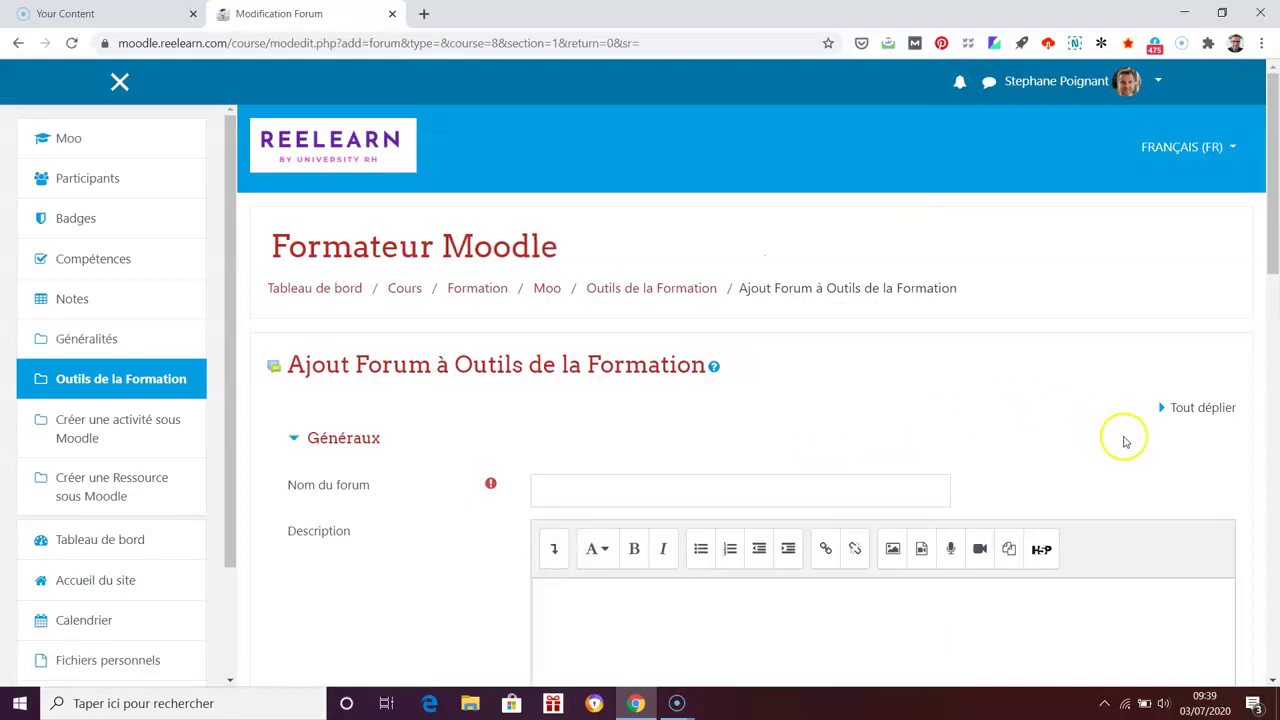
- Name the new forum "Posez vos questions"
click(763, 498)
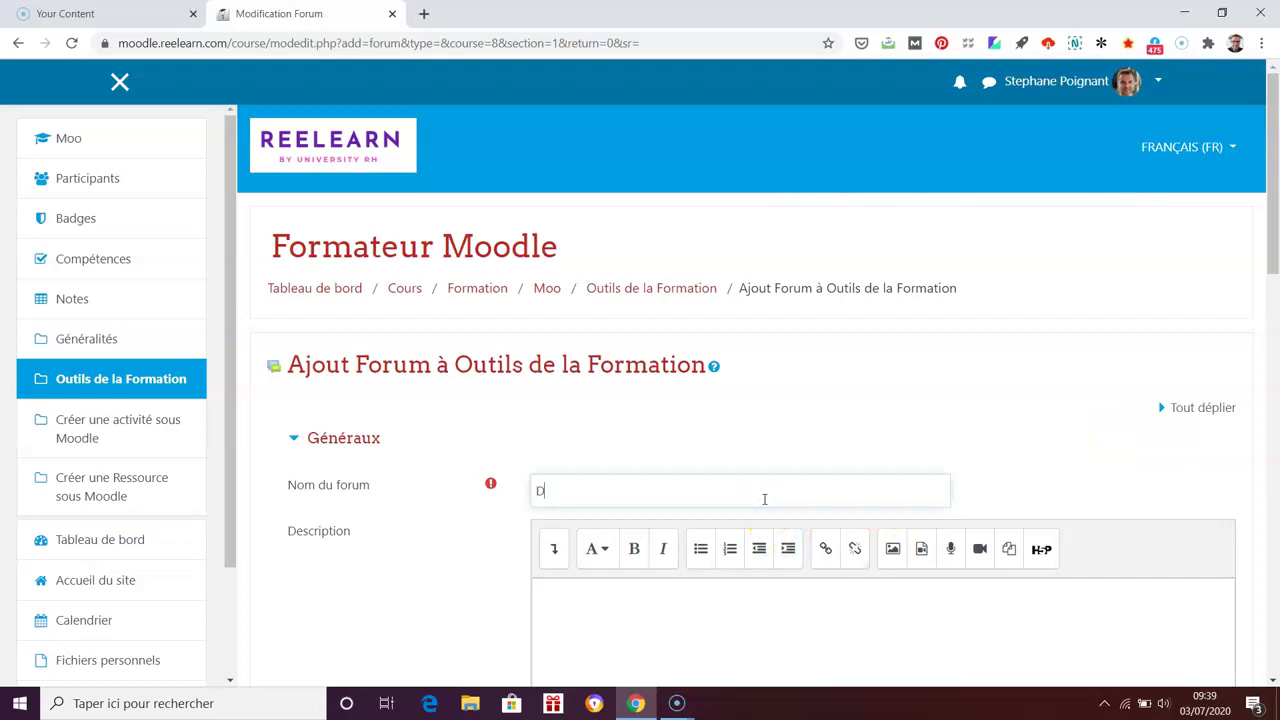
text(Dus)
key(BackSpace)
key(BackSpace)
text(iscutons)
key(BackSpace)
key(BackSpace)
key(BackSpace)
key(BackSpace)
key(BackSpace)
key(BackSpace)
key(BackSpace)
text(Posez vos questions)
scroll(830, 475, down, 1)
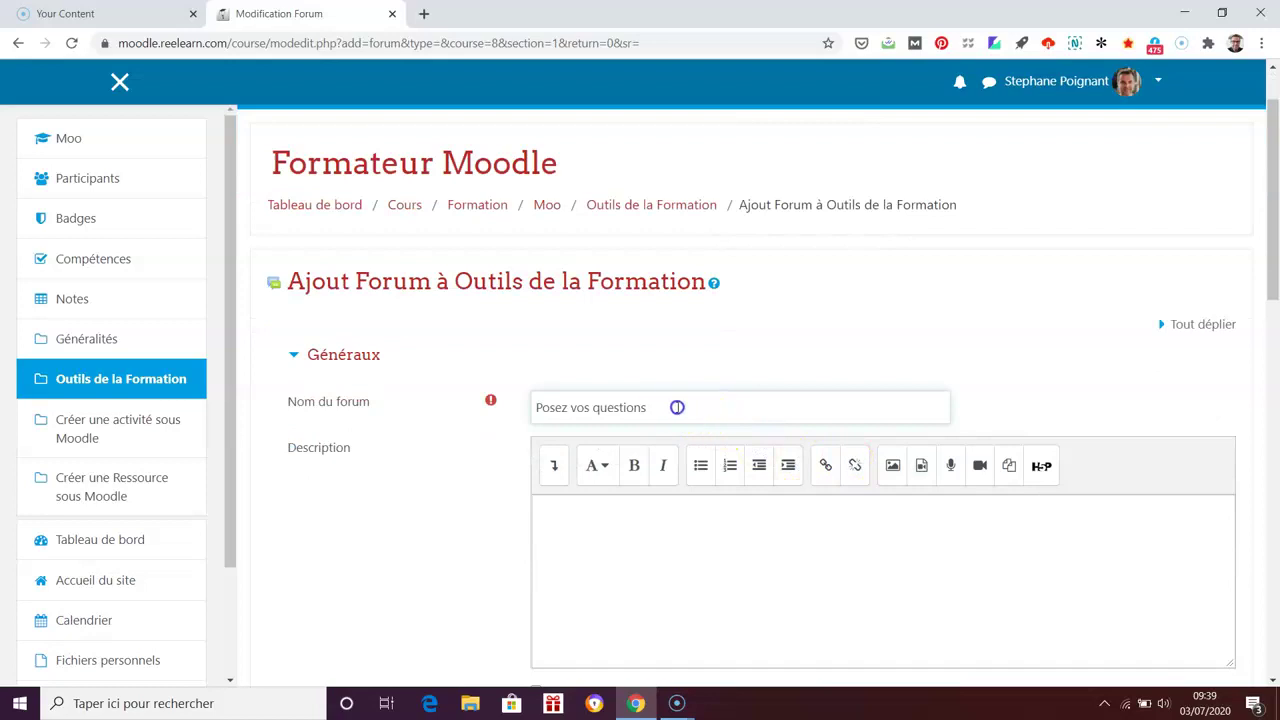
- Enter "Posez vos questions" as the forum's description
key(ctrl+a)
click(623, 531)
text(Posez vos questions)
- Keep the standard forum type and the remaining default settings, and save and display the forum
scroll(737, 545, down, 3)
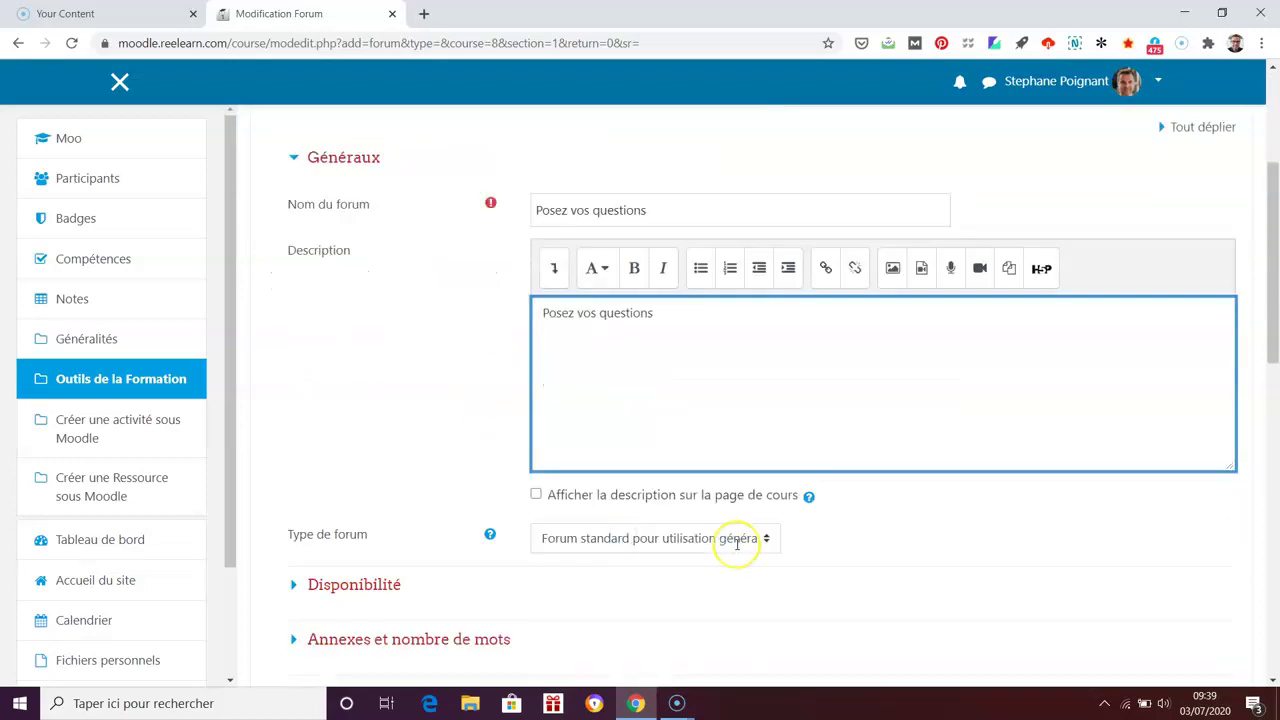
scroll(737, 545, down, 5)
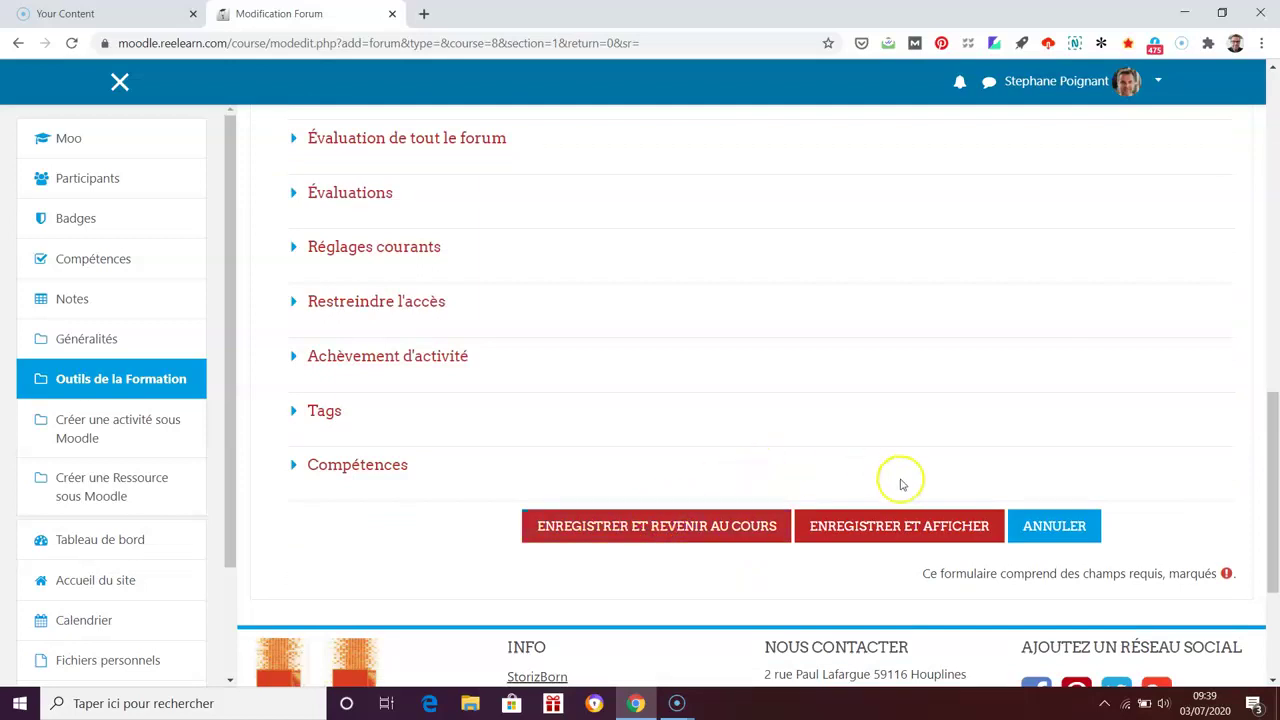
click(918, 533)
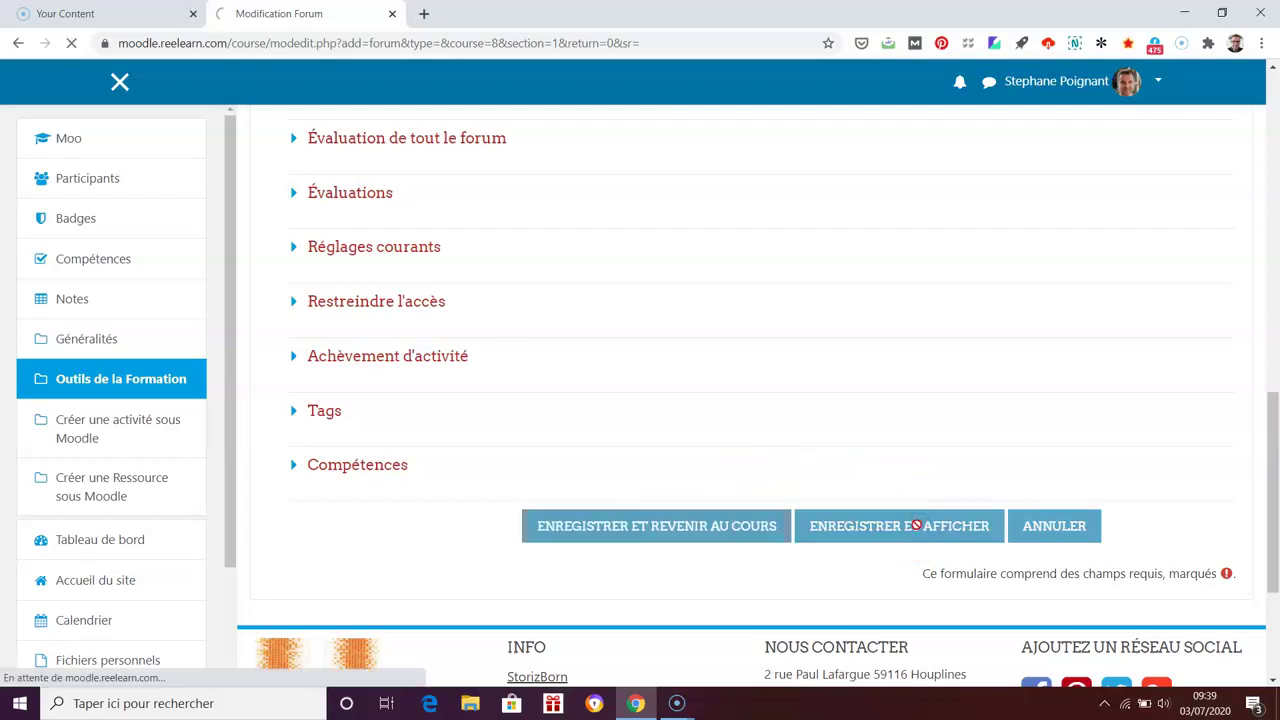
scroll(960, 430, down, 2)
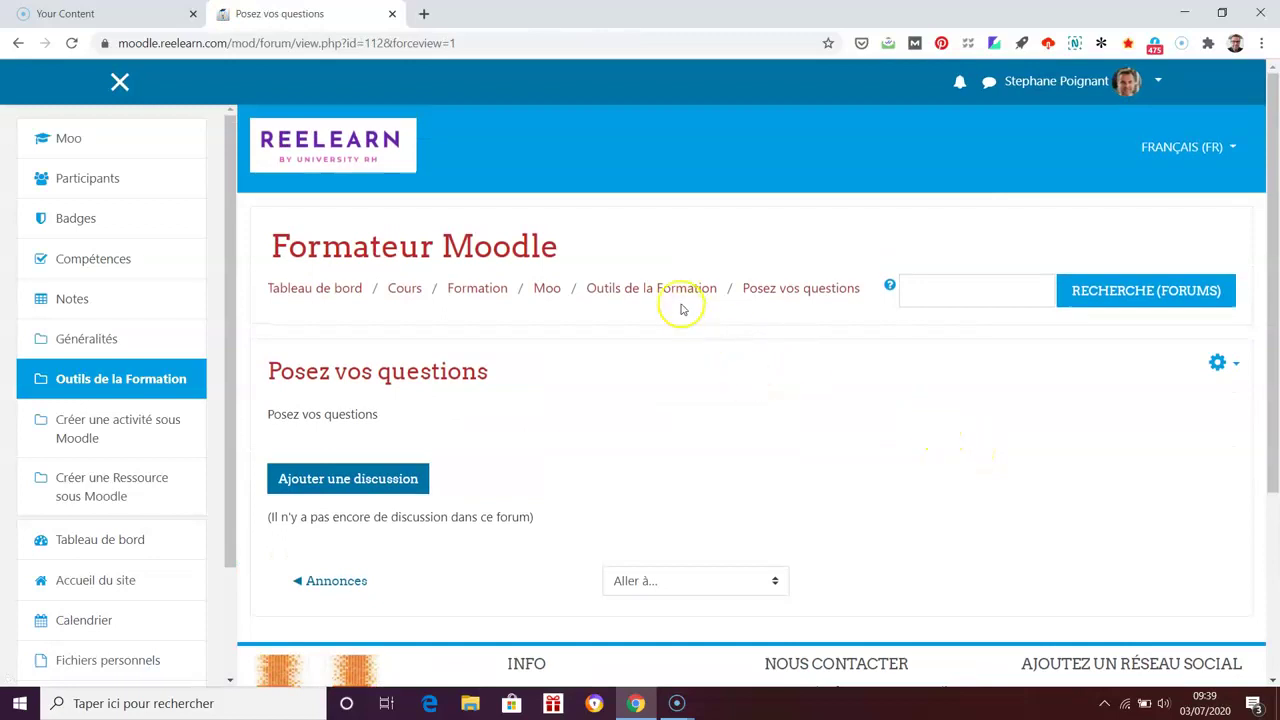
- Return to the Moo course page and turn off editing mode
click(540, 289)
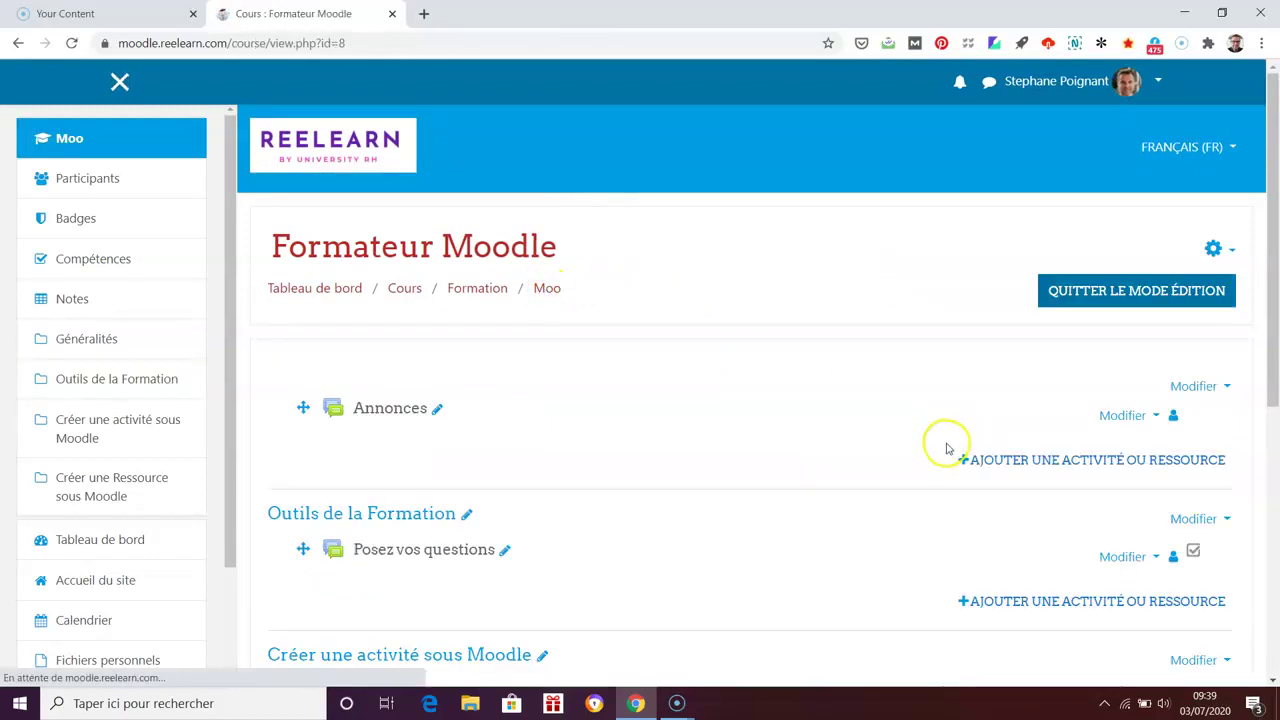
scroll(1137, 349, down, 2)
click(1149, 132)
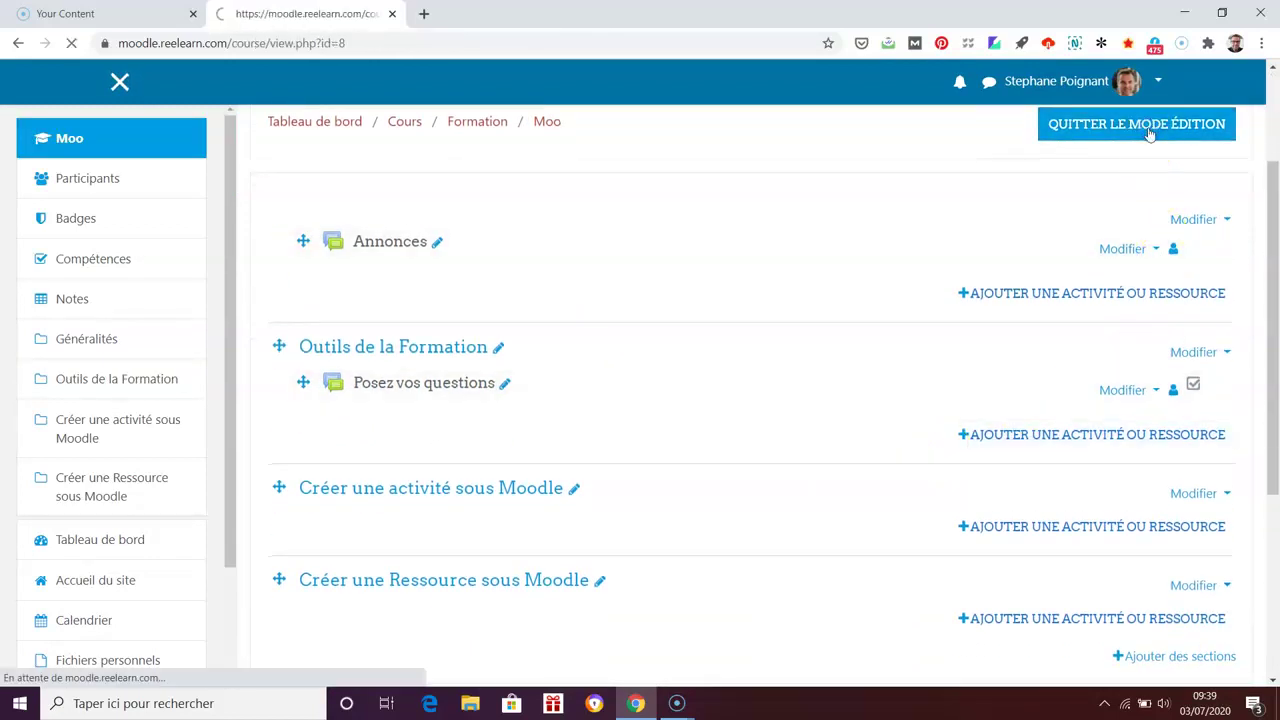
scroll(917, 532, down, 1)
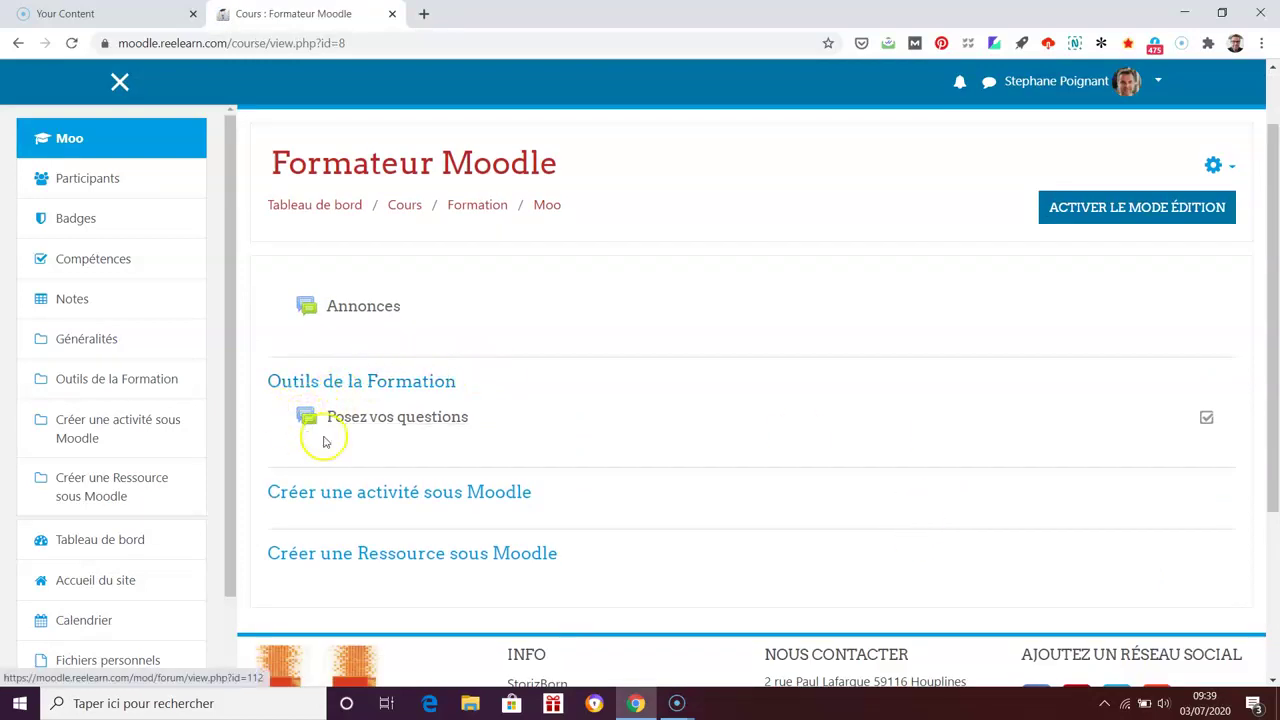
- View the Posez vos questions forum page and go back to the course page
click(401, 418)
scroll(886, 451, down, 1)
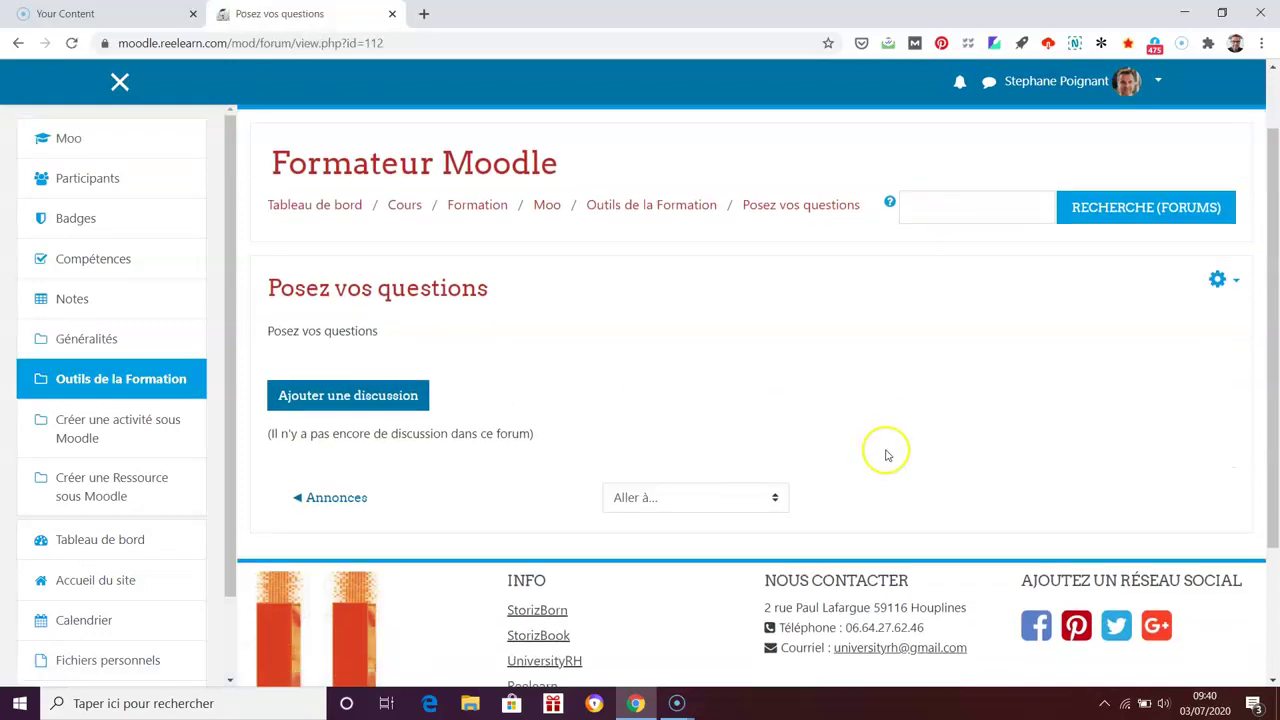
scroll(1074, 417, up, 1)
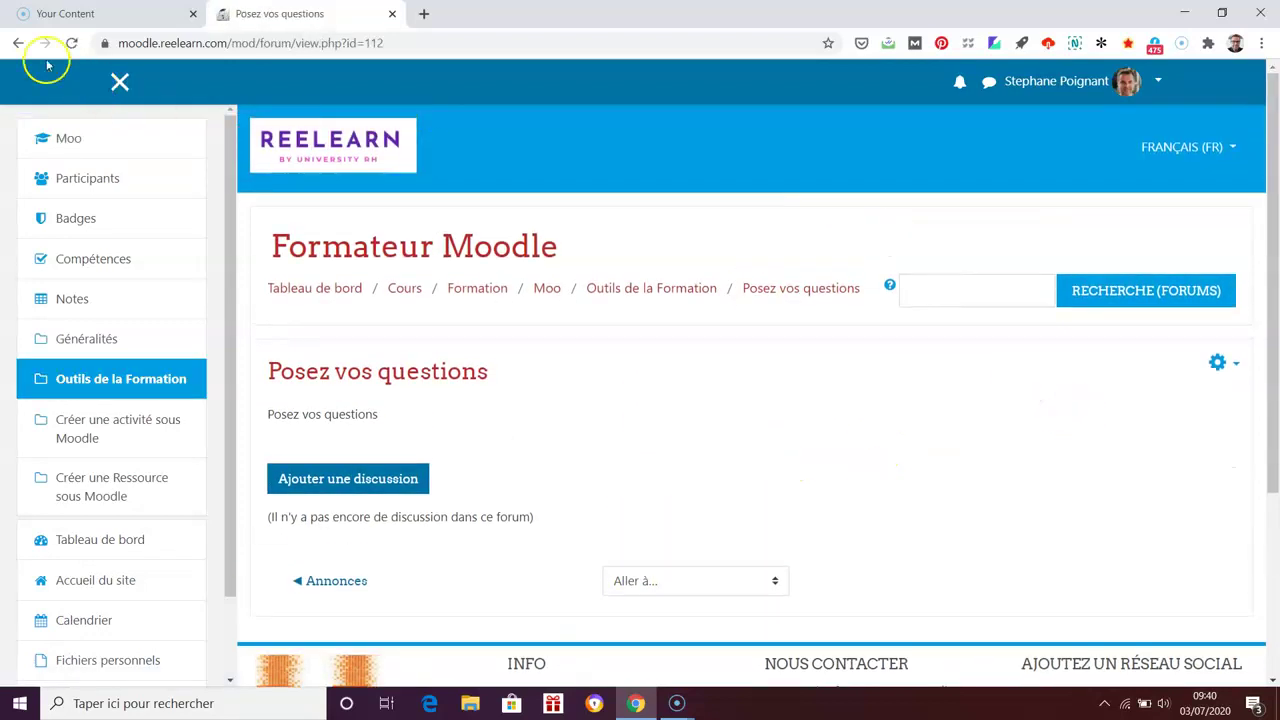
click(20, 43)
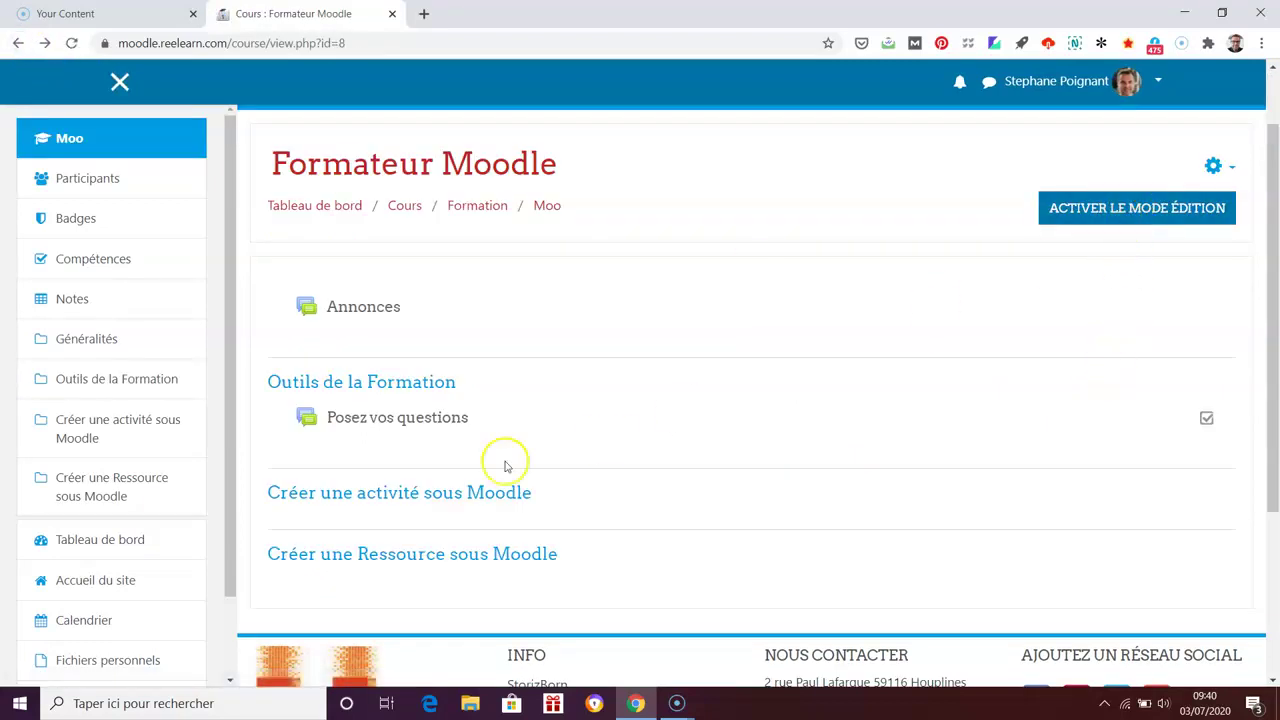
- Start a discussion in the Posez vos questions forum with the subject "Différence entre Blended Learning et Hybride learning ..."
click(423, 417)
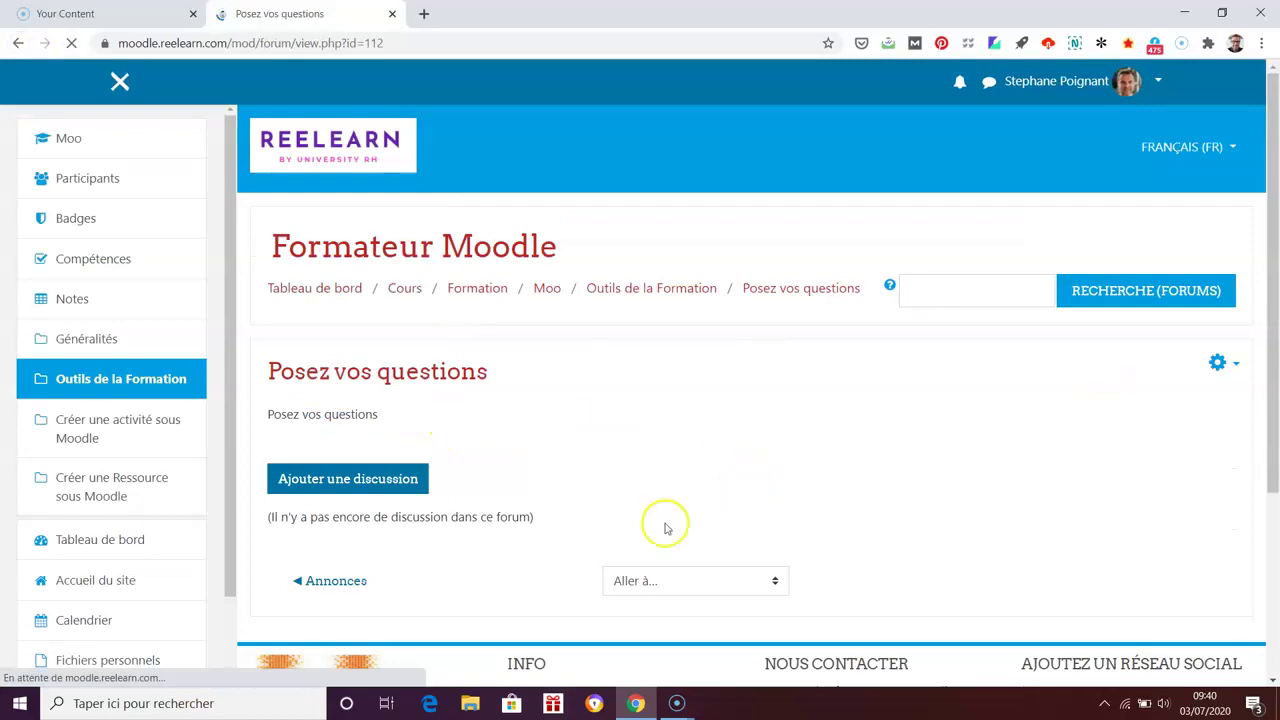
click(370, 478)
scroll(994, 449, down, 2)
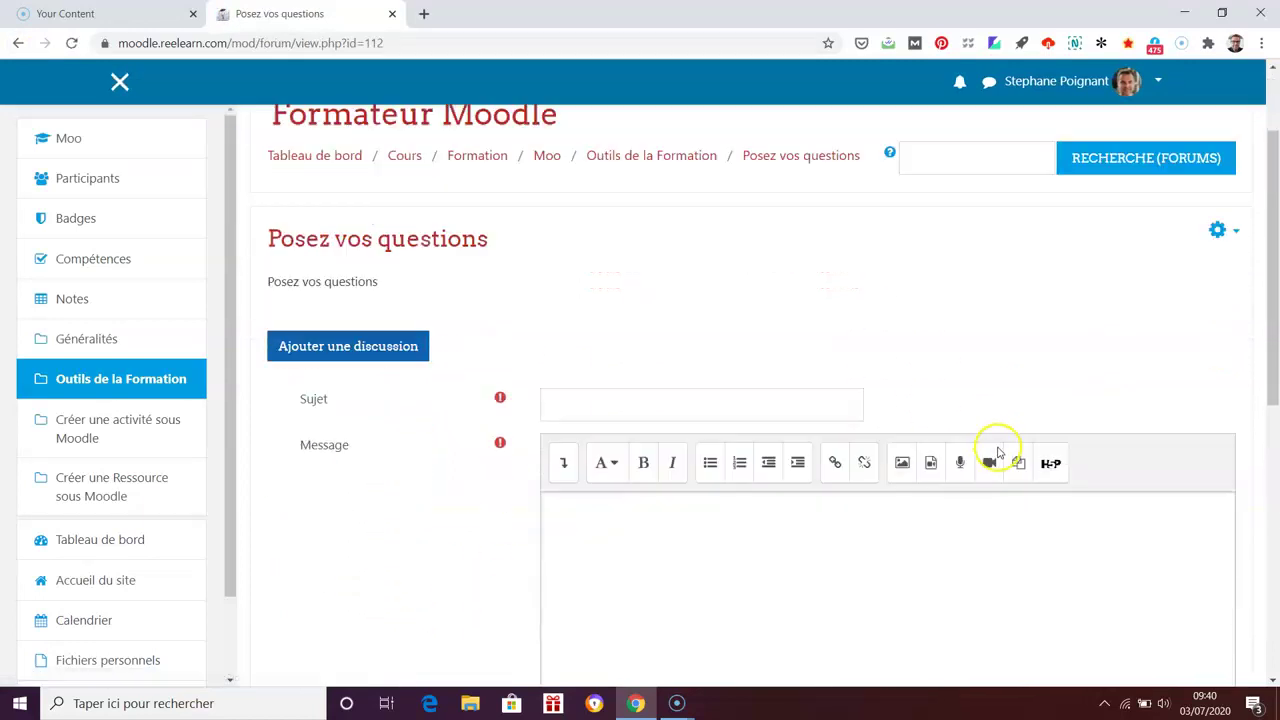
click(694, 374)
text(Différence)
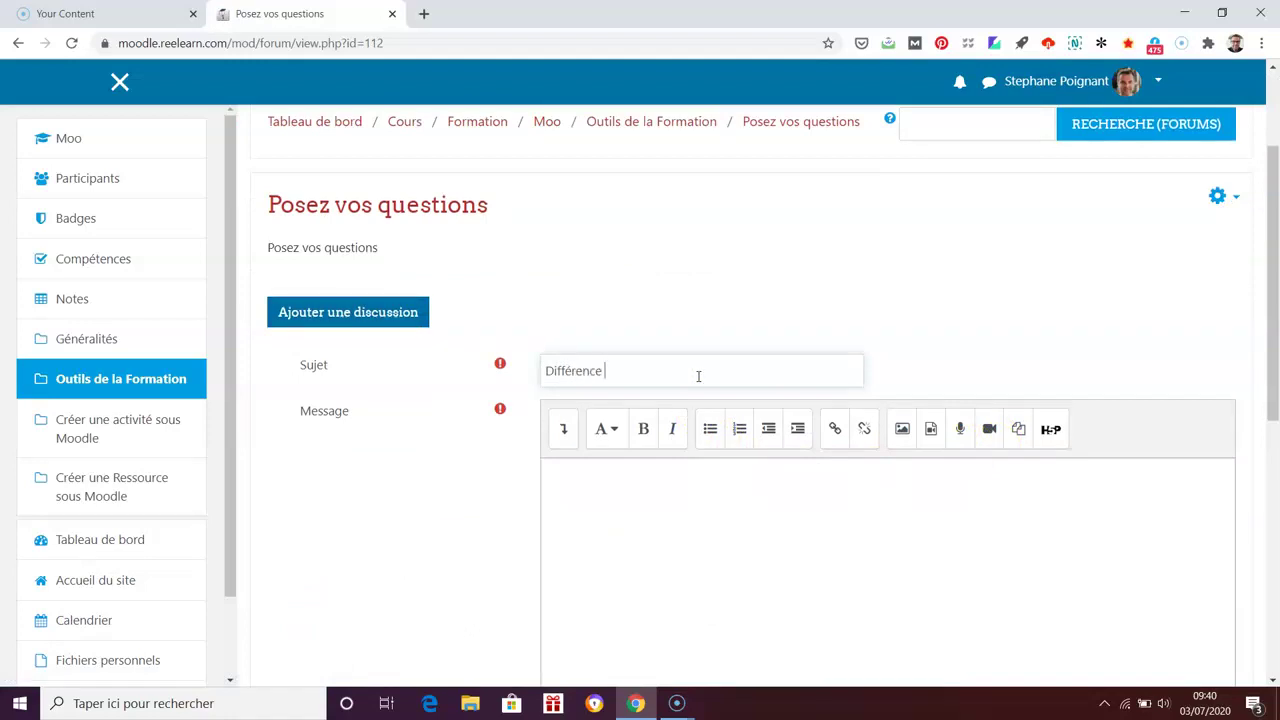
text( entre Blended Learning et Hybride learning ...)
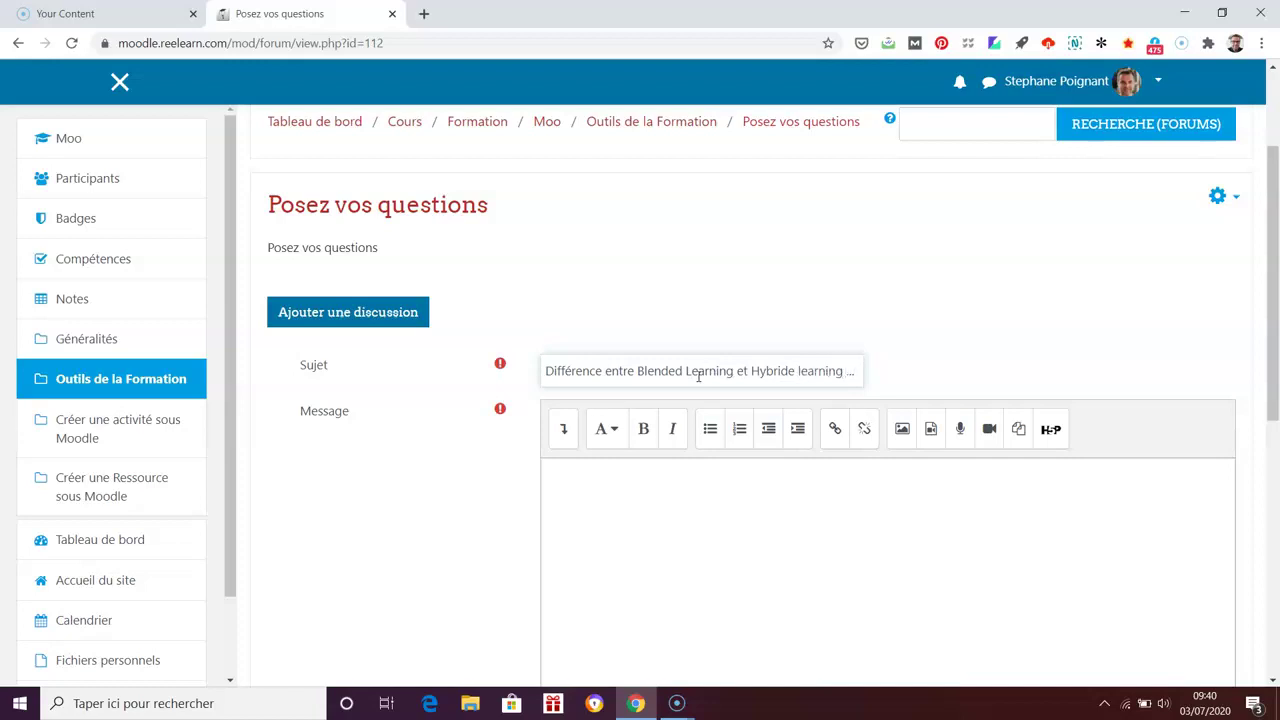
- Copy the subject into the message and reword its start to "Quelle est la différence entre Blended Learning et Hybride learning ..."
triple_click(698, 372)
key(ctrl+c)
click(719, 545)
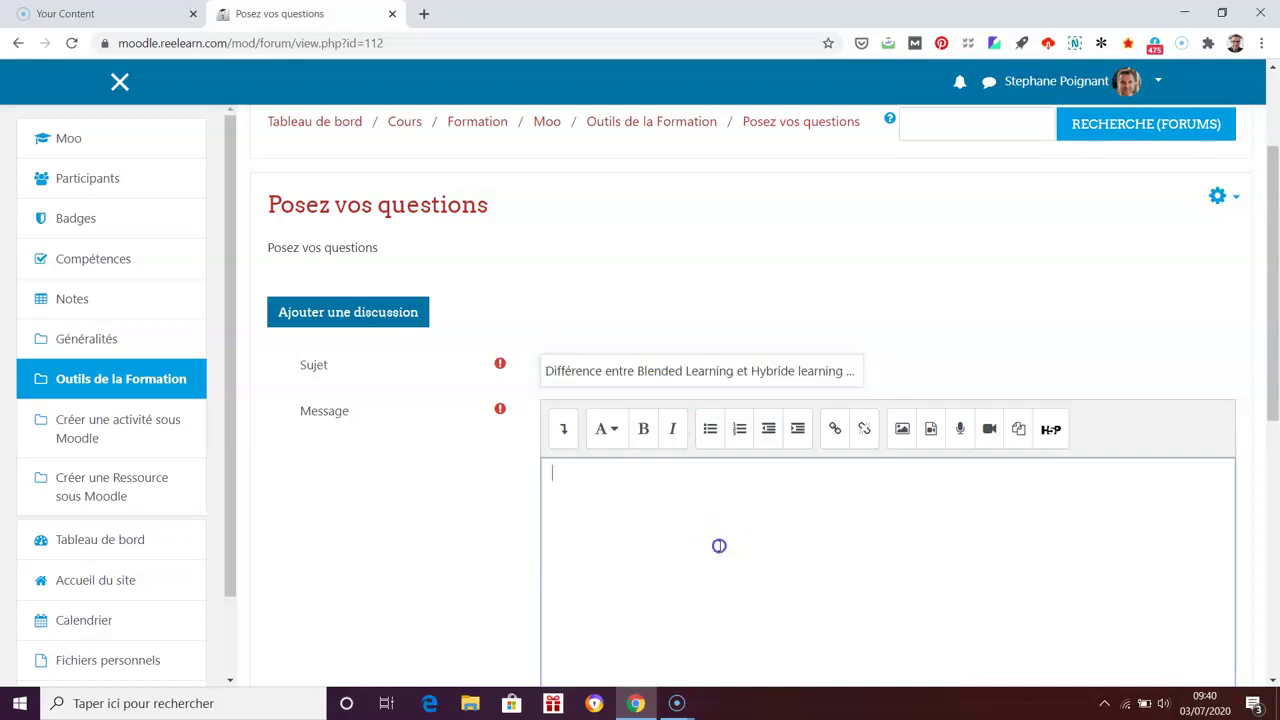
key(ctrl+v)
click(553, 473)
text(Quelle esr)
text(t la)
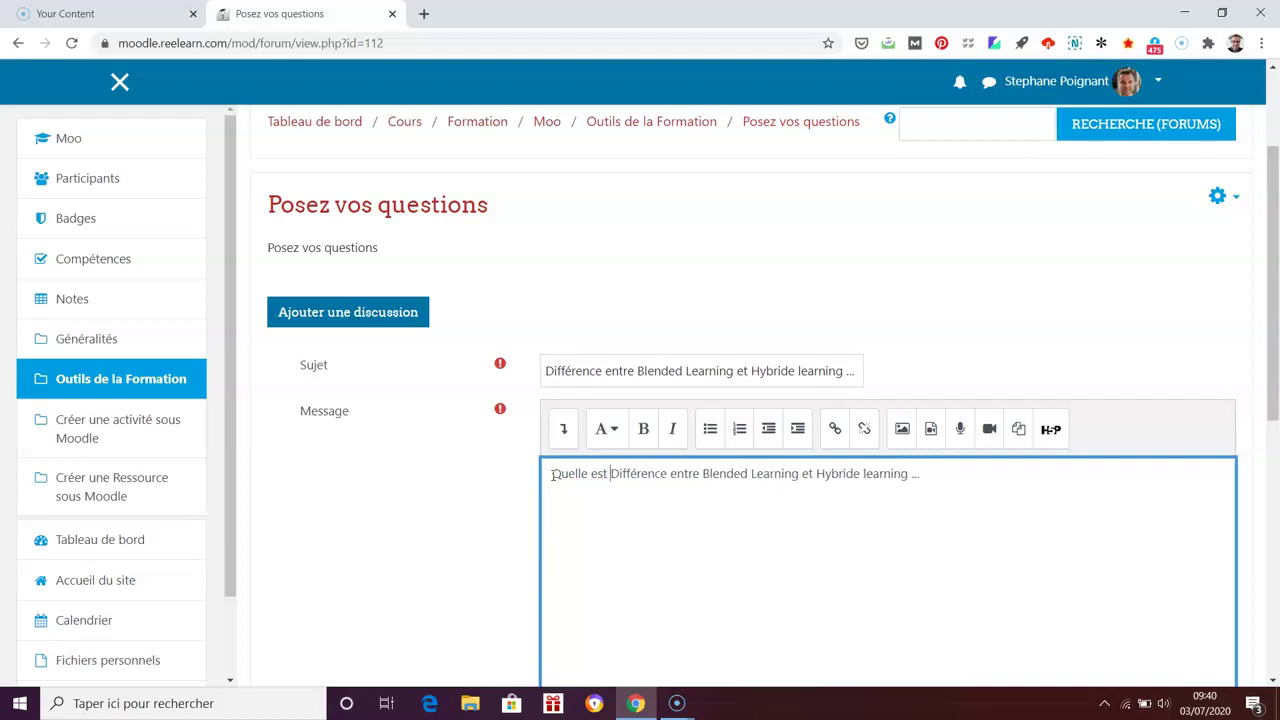
key(Delete)
text(d)
- Append "j'ai du mal à distinguer les deux modalités d'apprentissage .." to the discussion message
click(965, 482)
text(j'ai)
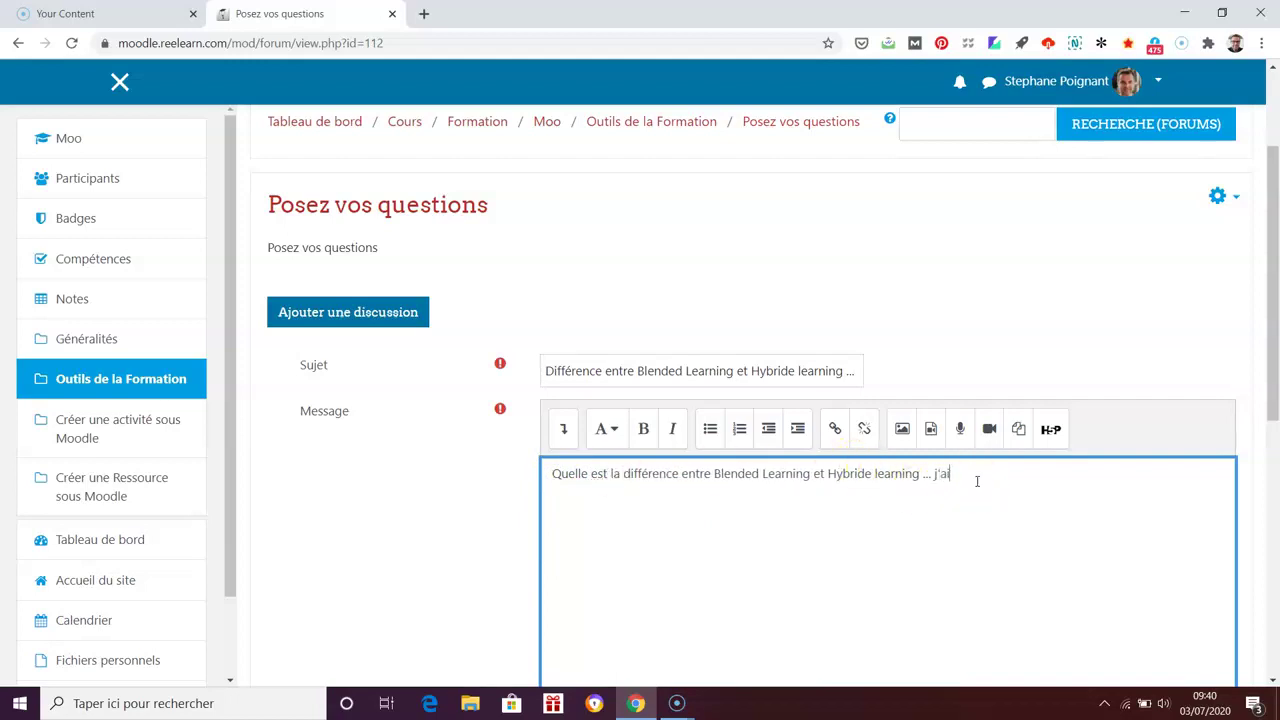
text( du mal à distinguer les deux modes d'a)
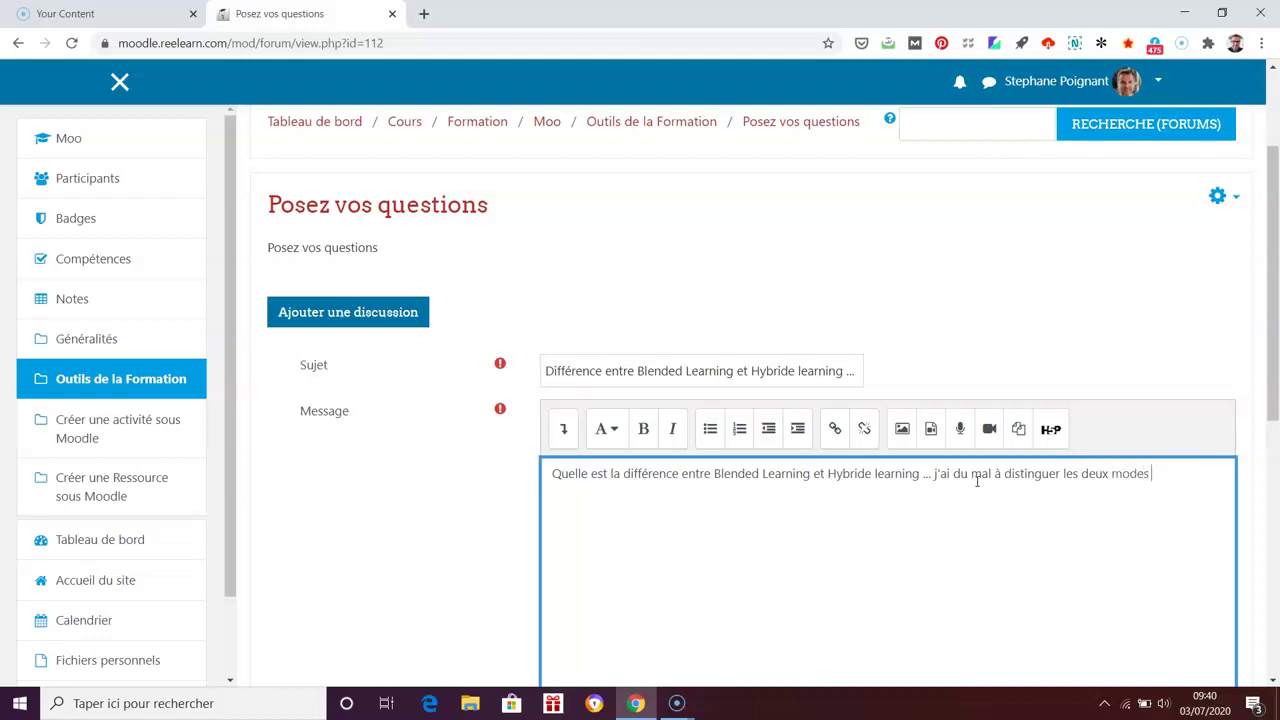
key(BackSpace)
key(BackSpace)
key(BackSpace)
key(BackSpace)
key(BackSpace)
key(BackSpace)
text(alités d'appretn)
key(BackSpace)
key(BackSpace)
text(nit)
key(BackSpace)
key(BackSpace)
text(tissage)
text( ..  )
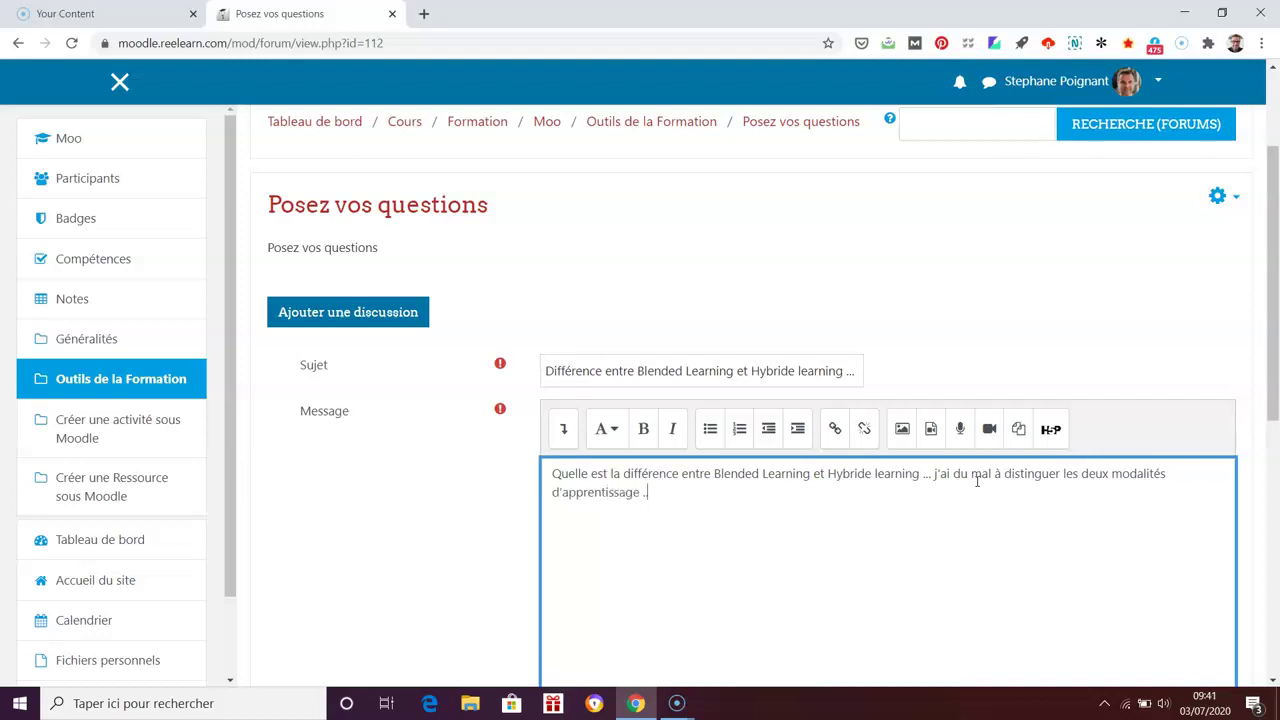
- End the discussion message with "Merci d'avance" on its own line and post it to the forum
text(Merci d'avance)
scroll(988, 509, down, 3)
click(601, 424)
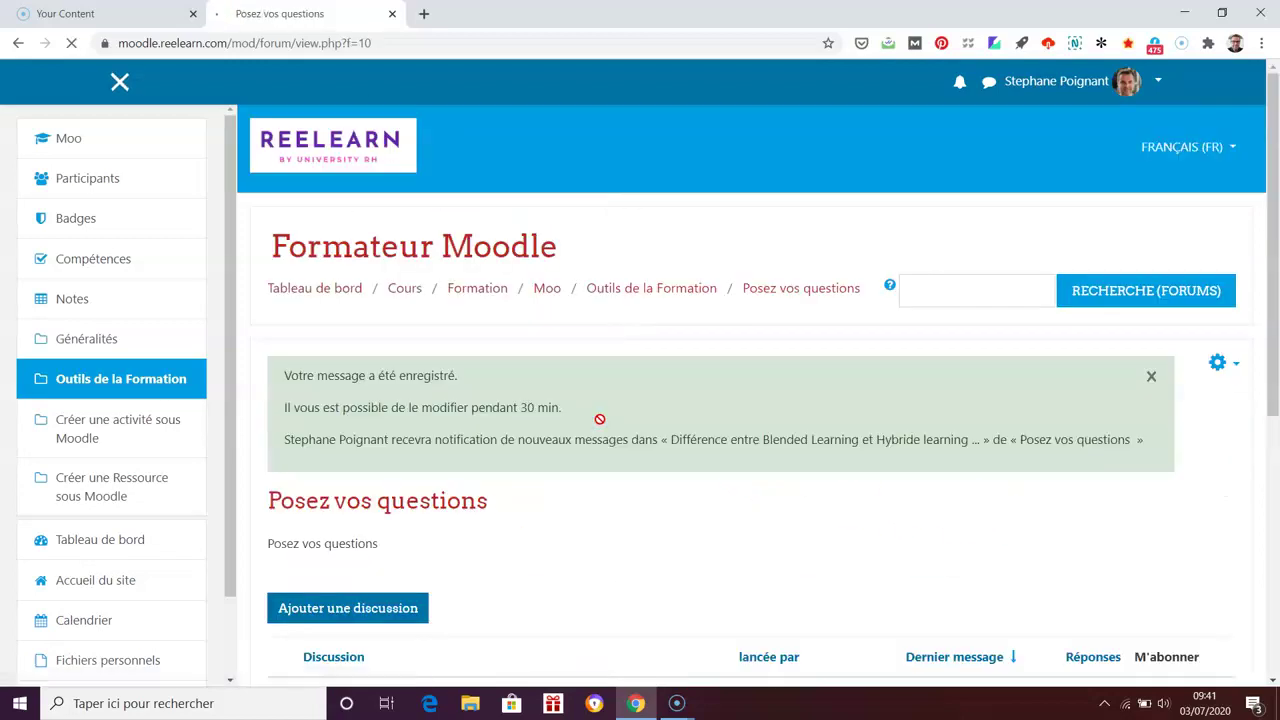
- Open the posted Blended Learning and Hybride learning discussion to check it, and return to the Outils de la Formation section of the course
scroll(909, 505, down, 3)
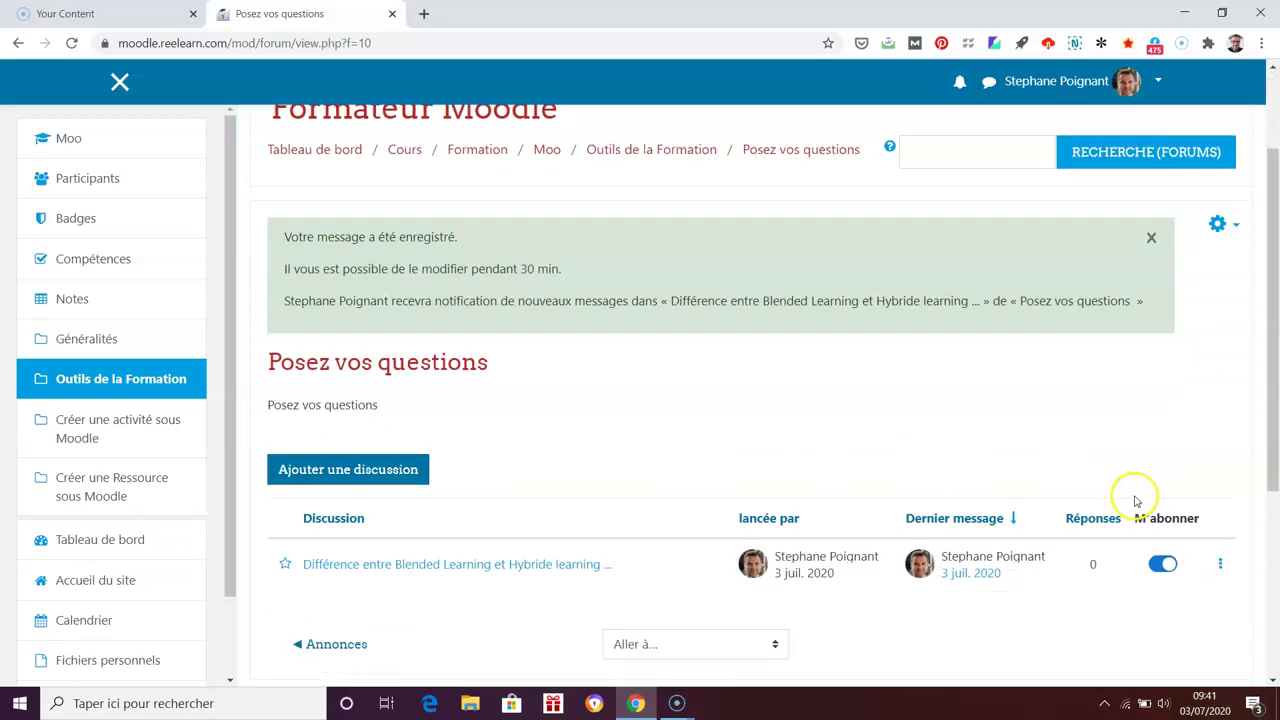
click(518, 452)
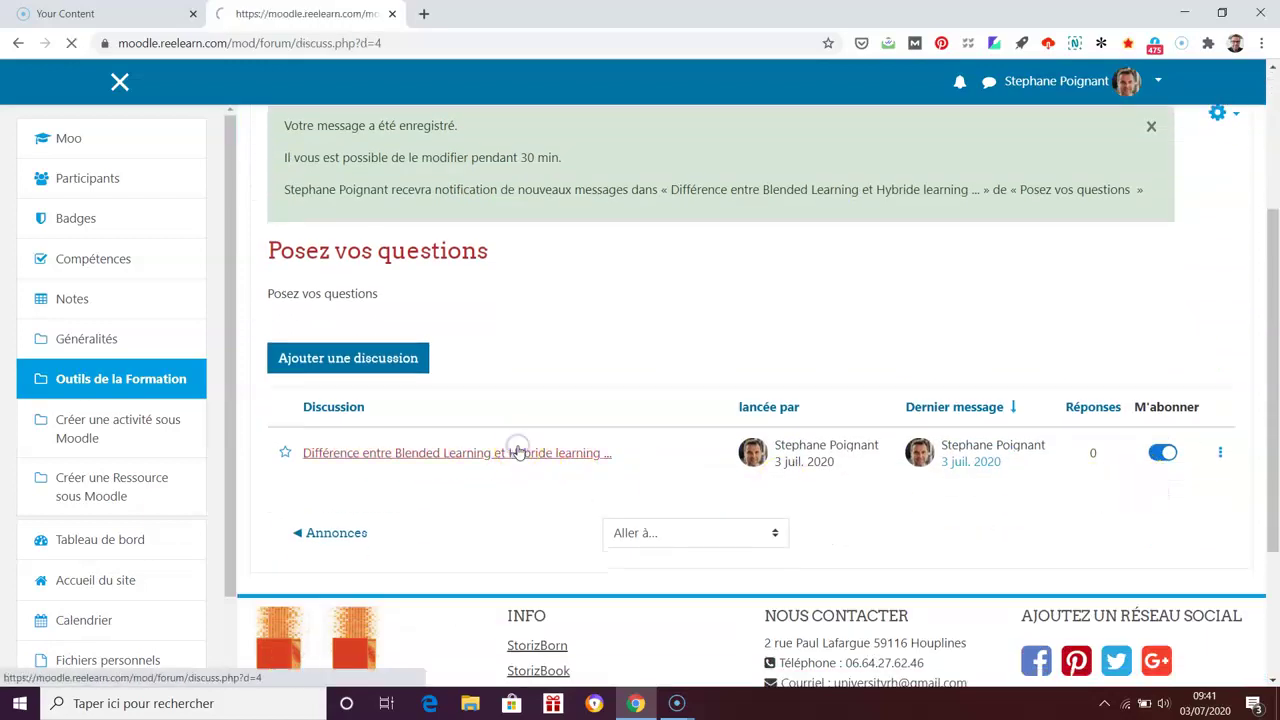
scroll(1066, 517, down, 2)
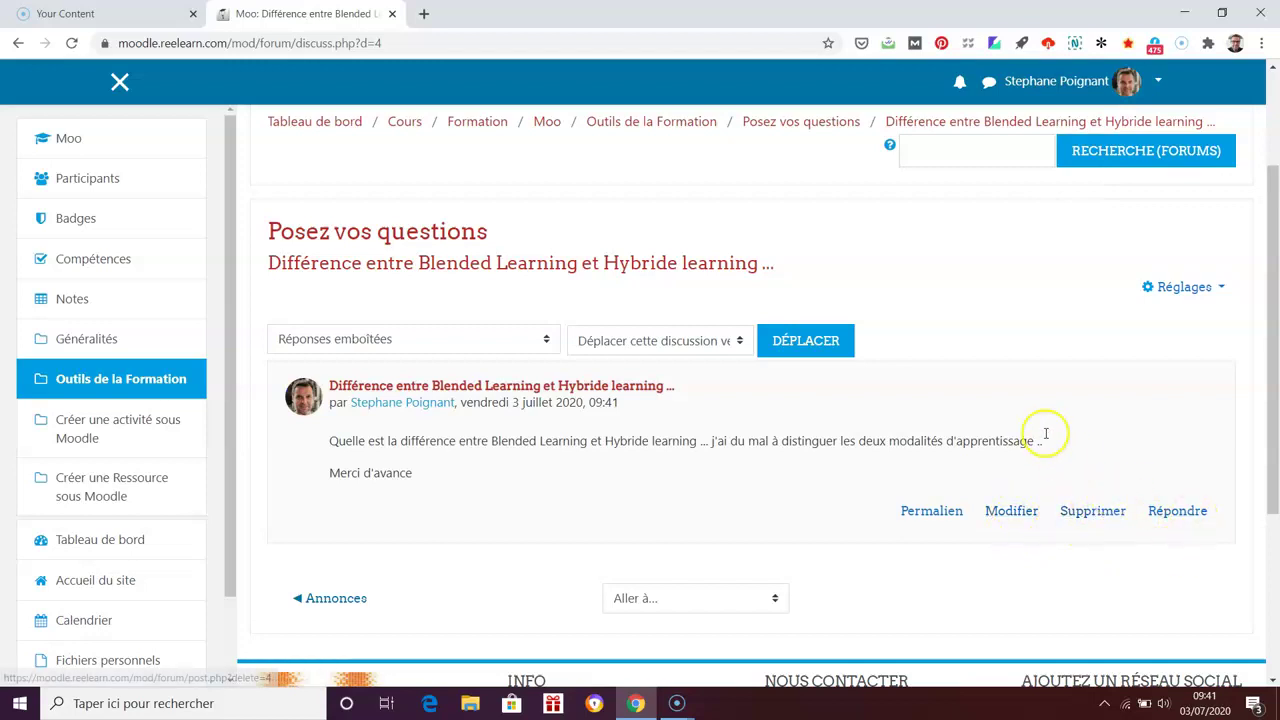
scroll(1047, 432, up, 2)
click(679, 291)
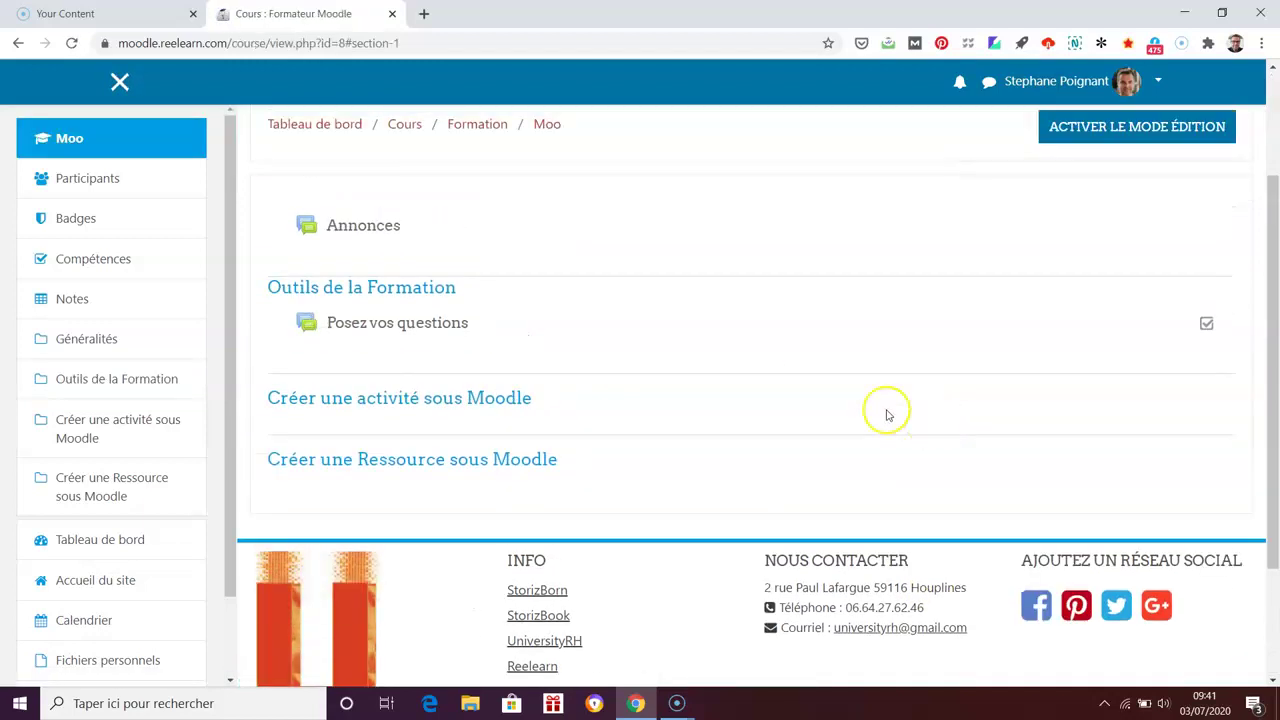
- Reopen the Posez vos questions forum from the course page and review the posted discussion and its reply options
click(366, 324)
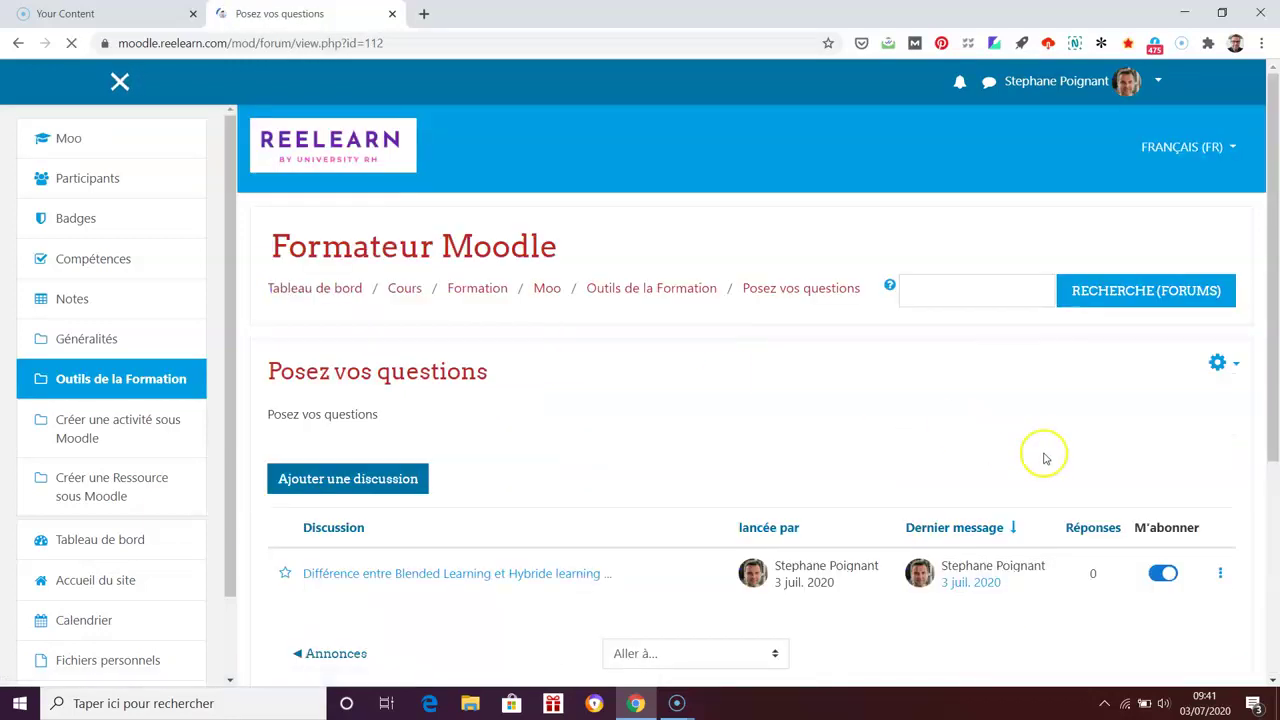
scroll(1046, 454, down, 2)
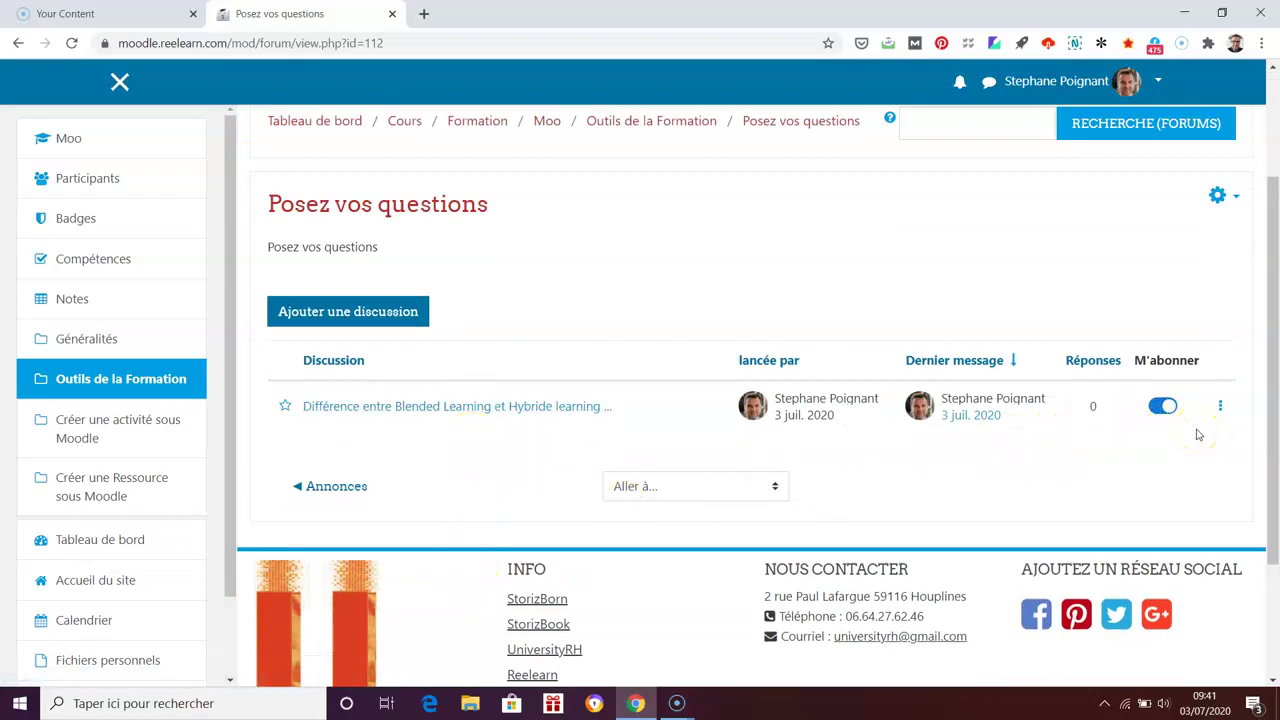
click(494, 408)
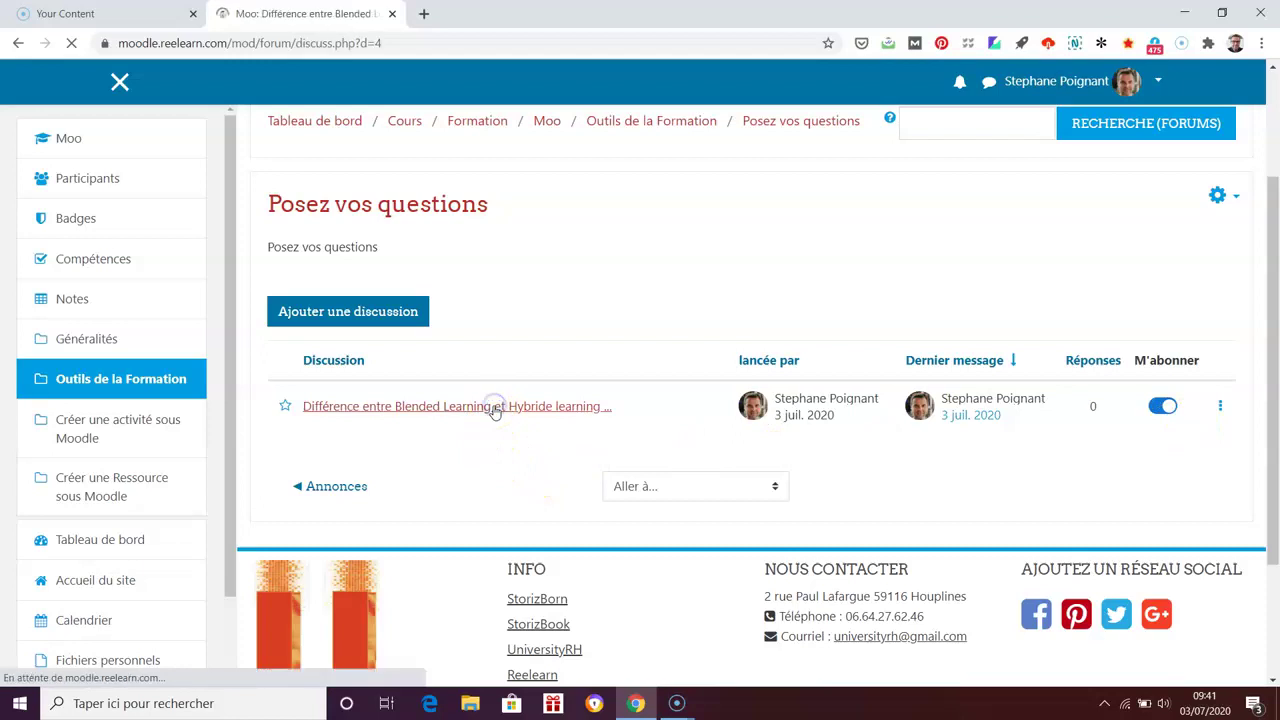
scroll(1133, 501, down, 2)
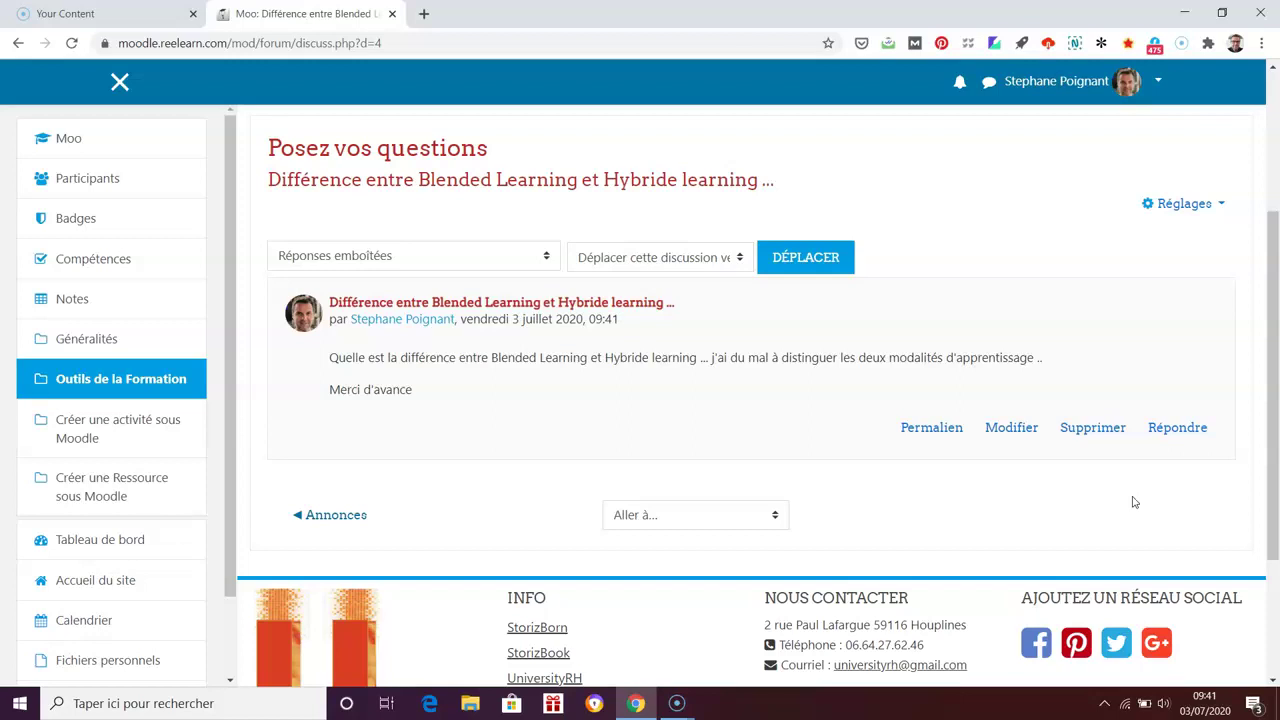
scroll(1134, 502, up, 3)
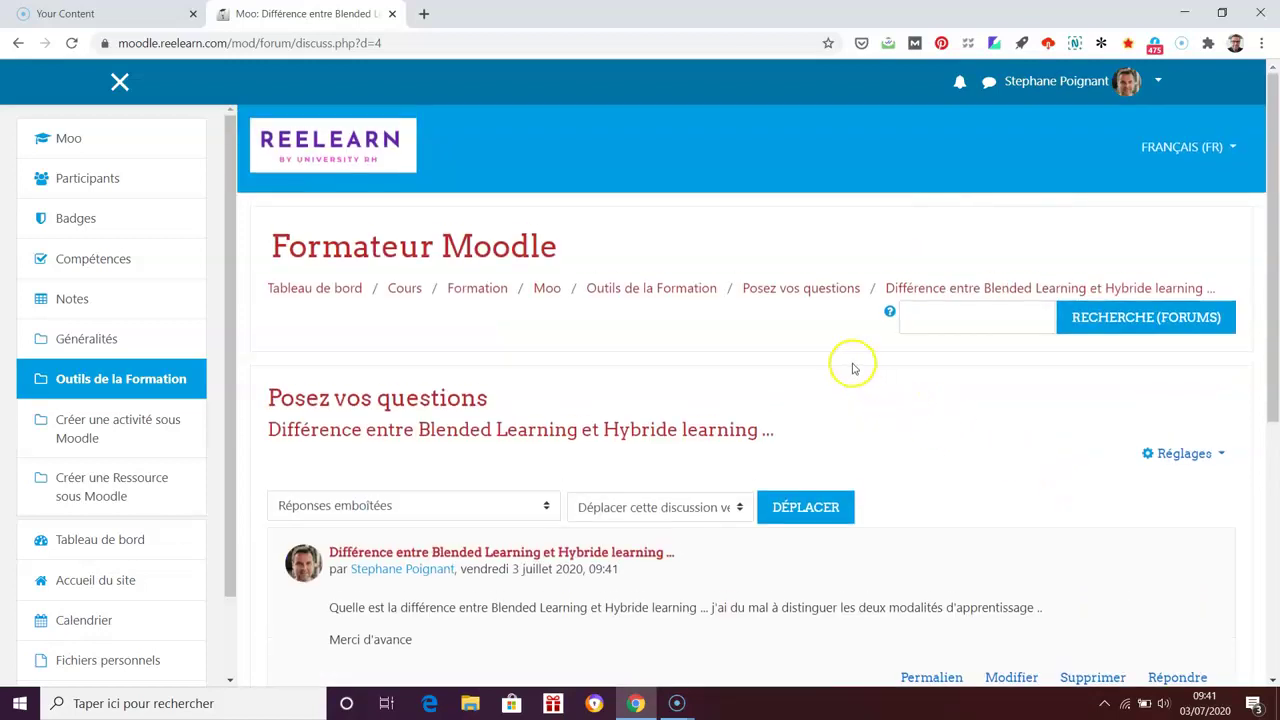
- Leave the discussion through the Posez vos questions forum and view the Formateur Moodle course page from its beginning
click(810, 290)
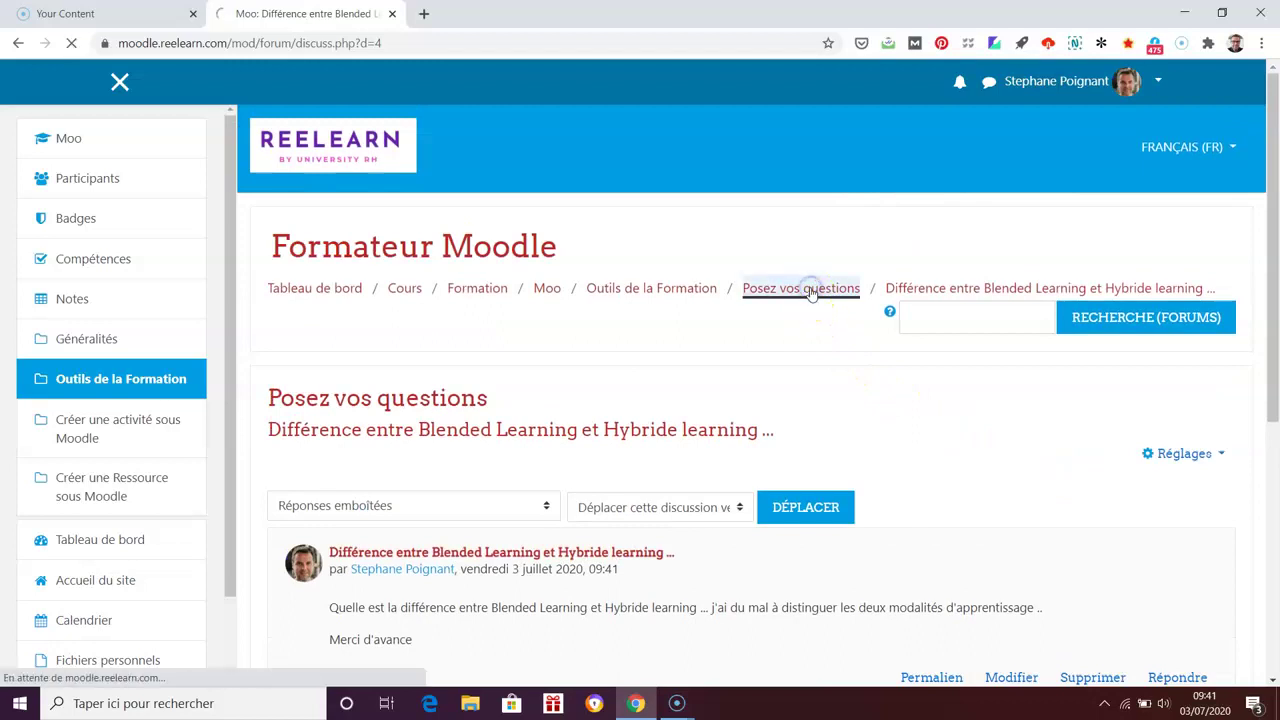
click(669, 290)
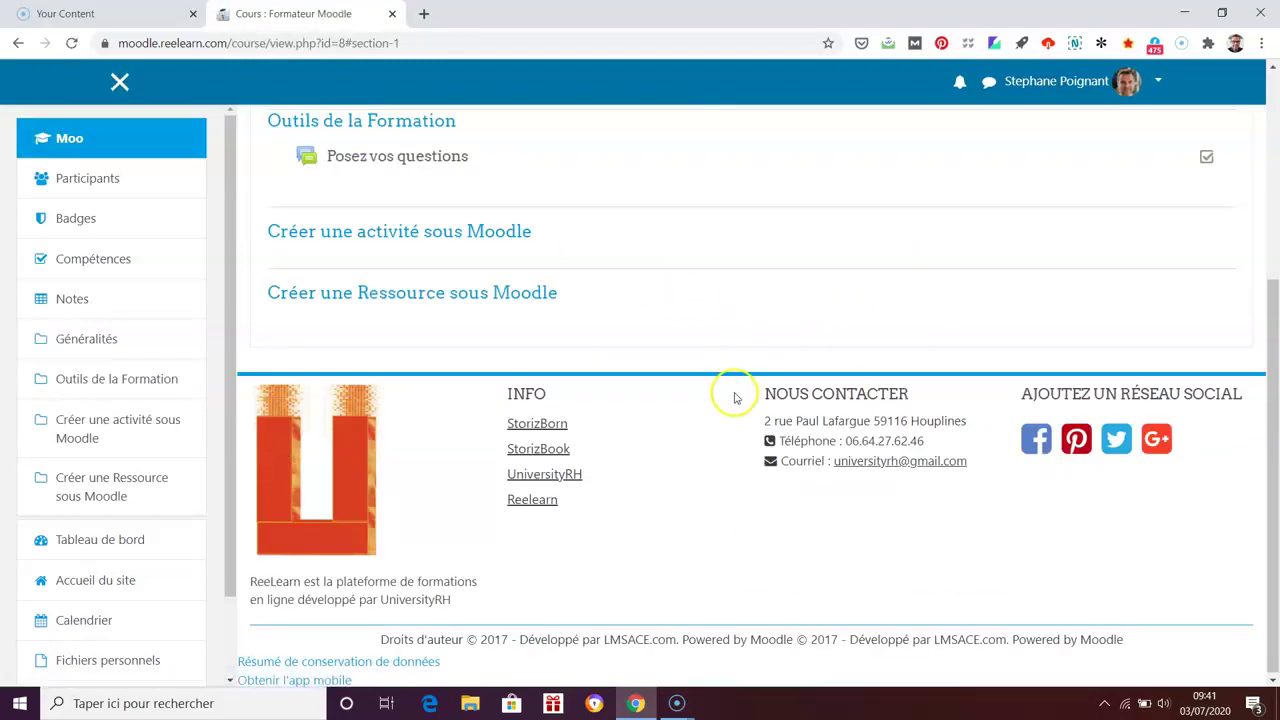
scroll(734, 396, up, 2)
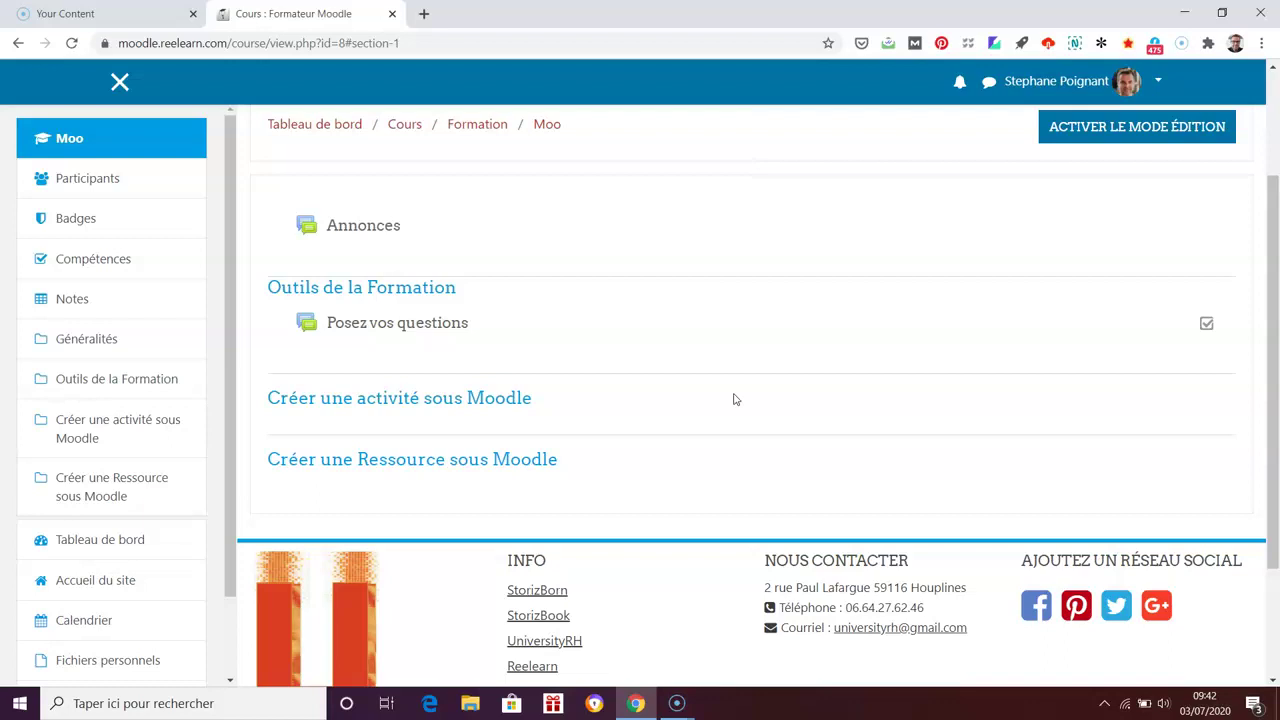
scroll(733, 399, up, 2)
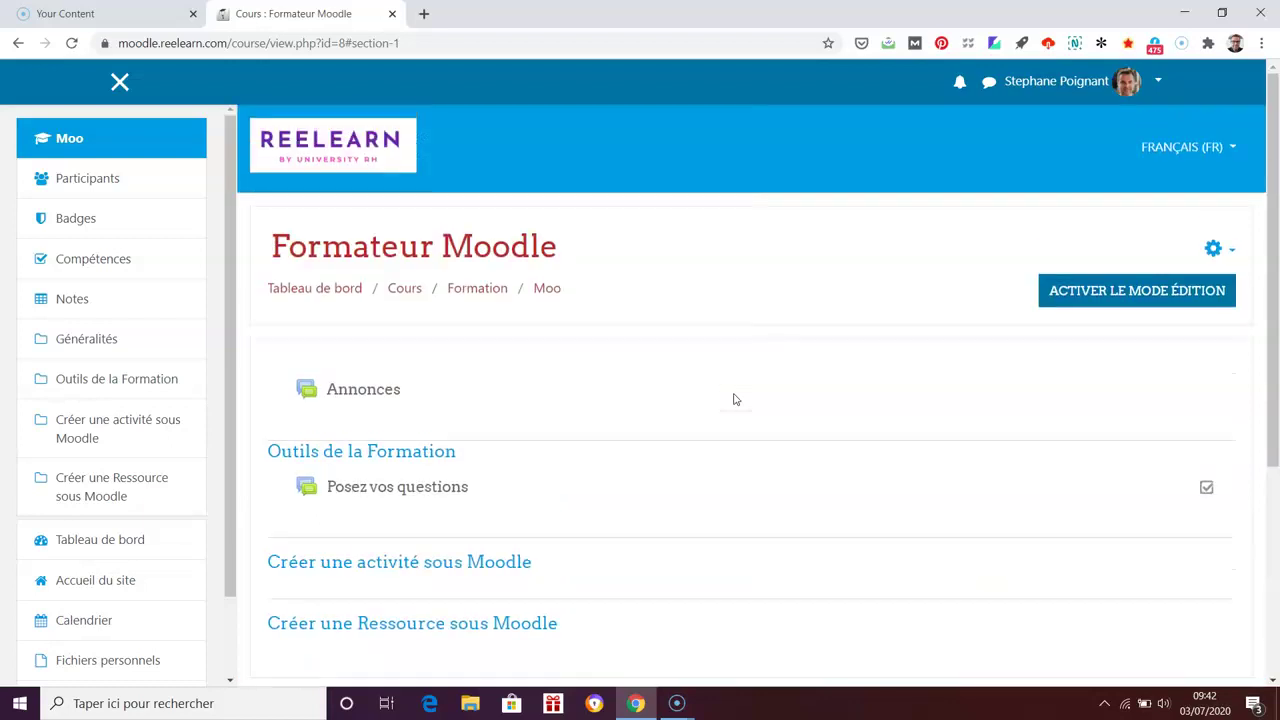